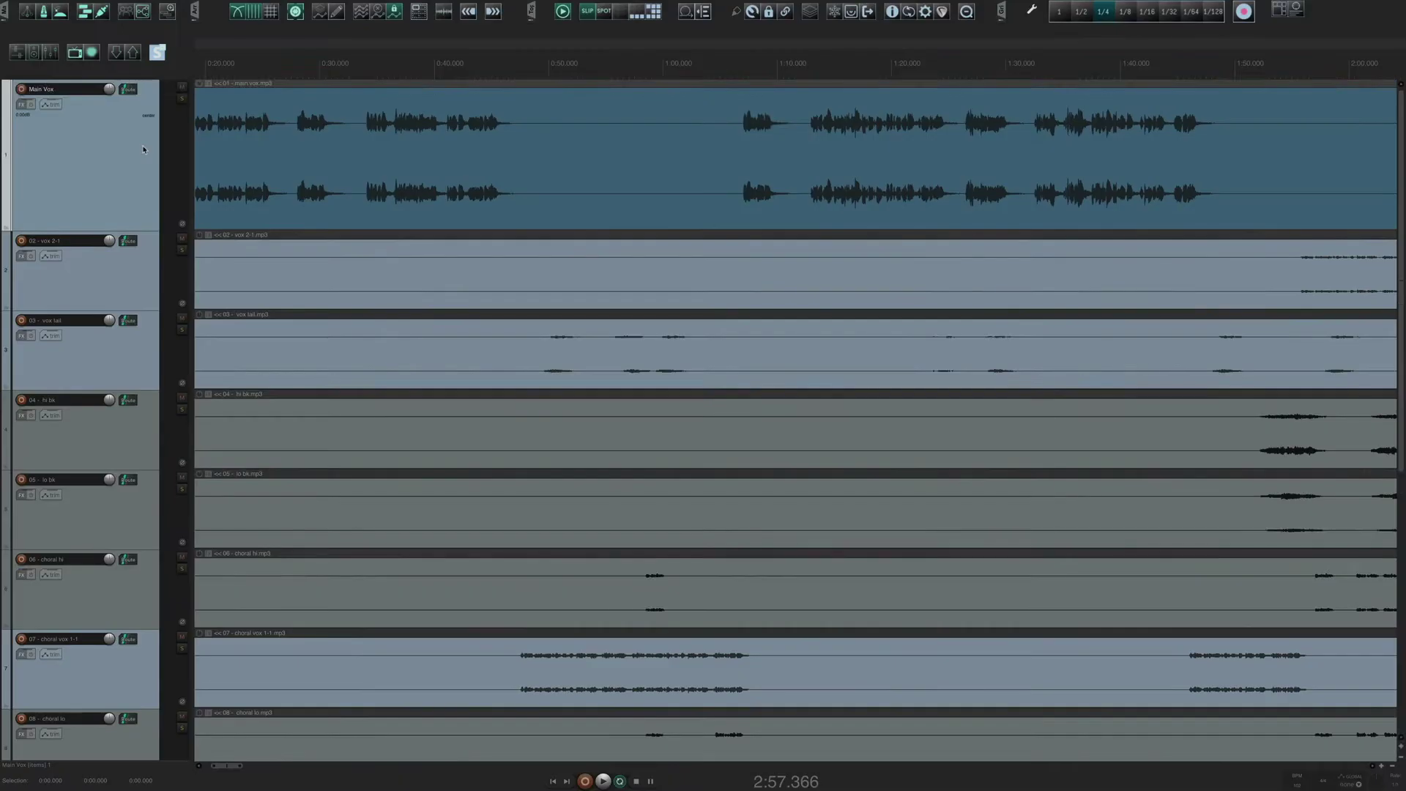
# Step: In the Mixer, pan the last channel to the right and its neighbouring channel partly left
pyautogui.scroll(-3, 142, 145)
pyautogui.scroll(-4, 142, 145)
pyautogui.hscroll(3, 142, 145)
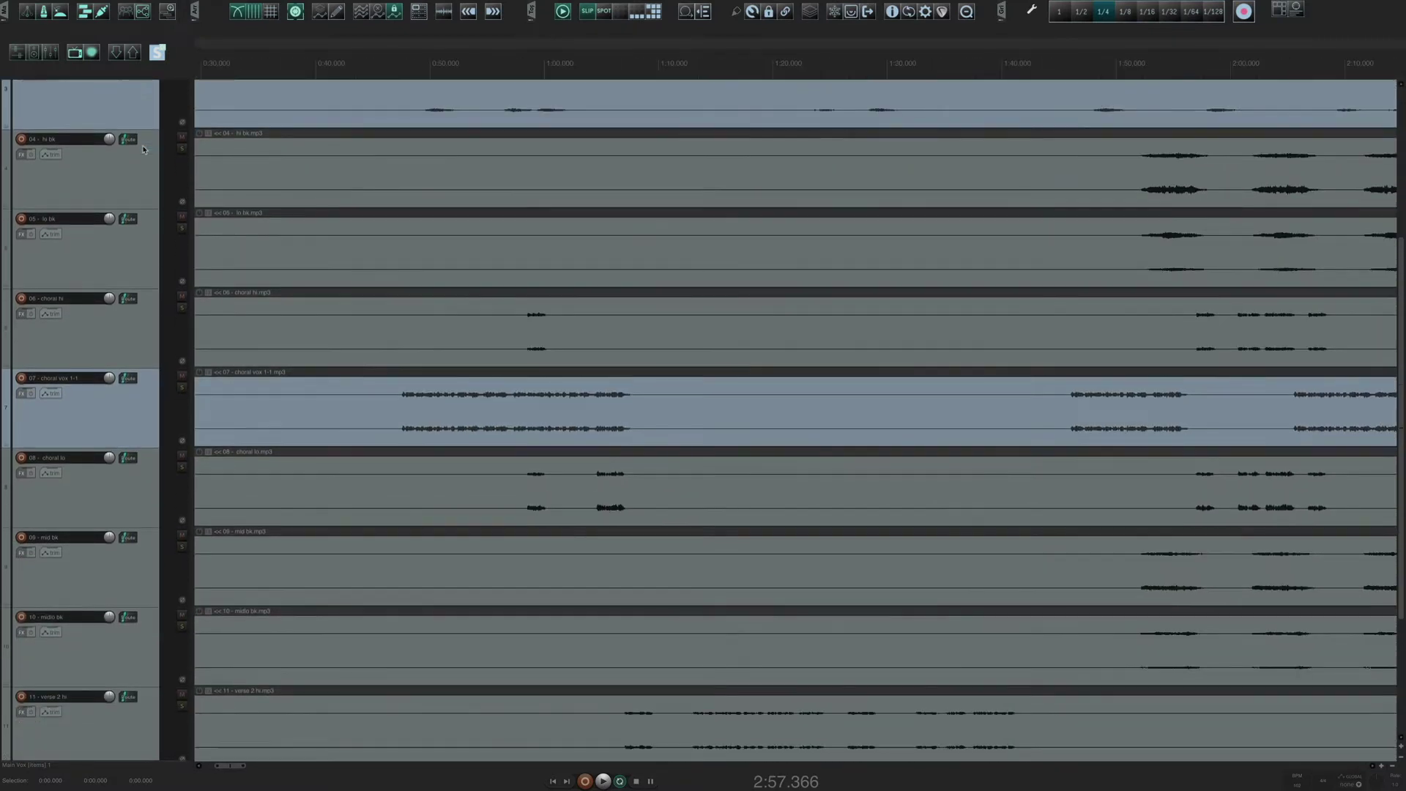
pyautogui.scroll(-1, 142, 145)
pyautogui.hscroll(3, 142, 145)
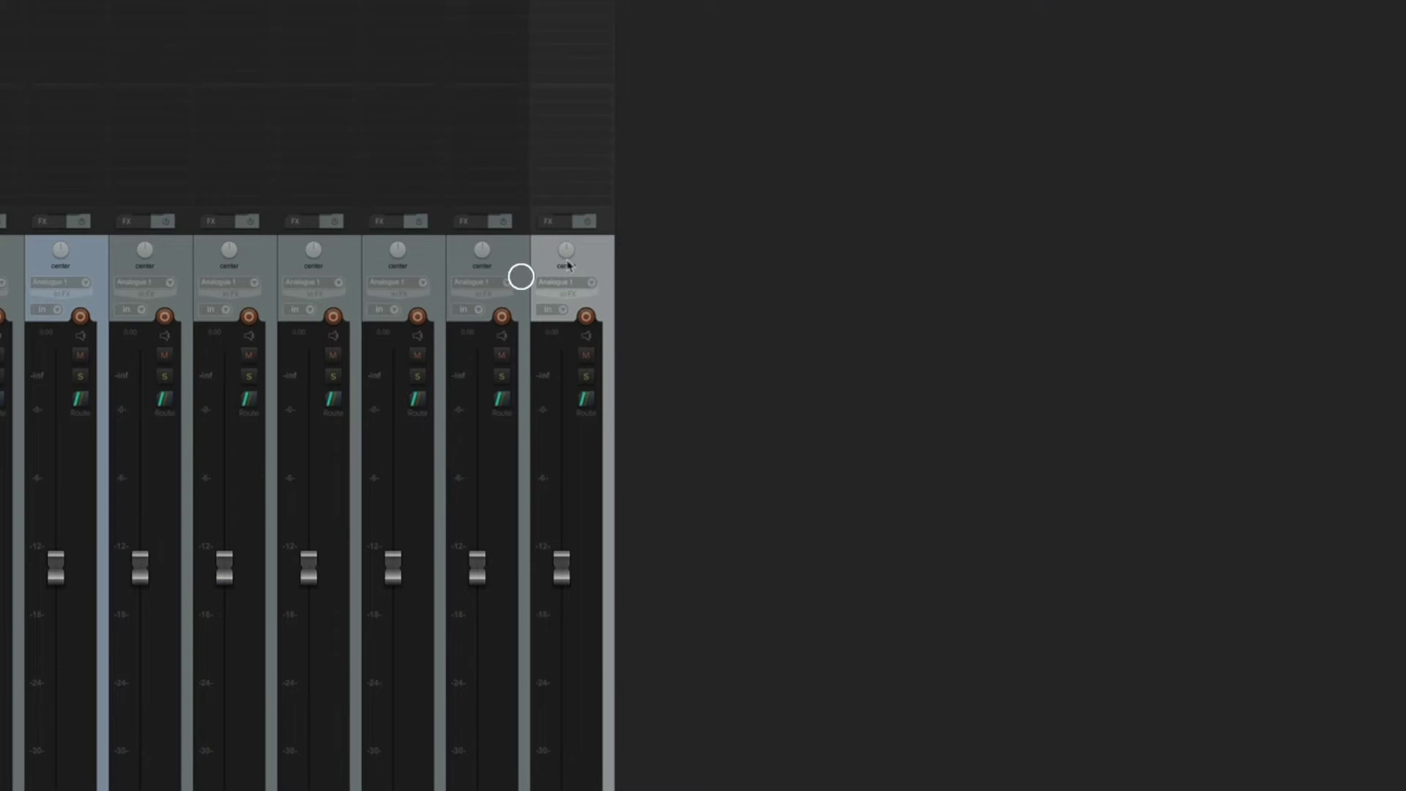
pyautogui.moveTo(571, 258); pyautogui.dragTo(600, 232)
pyautogui.moveTo(450, 230); pyautogui.dragTo(449, 258)
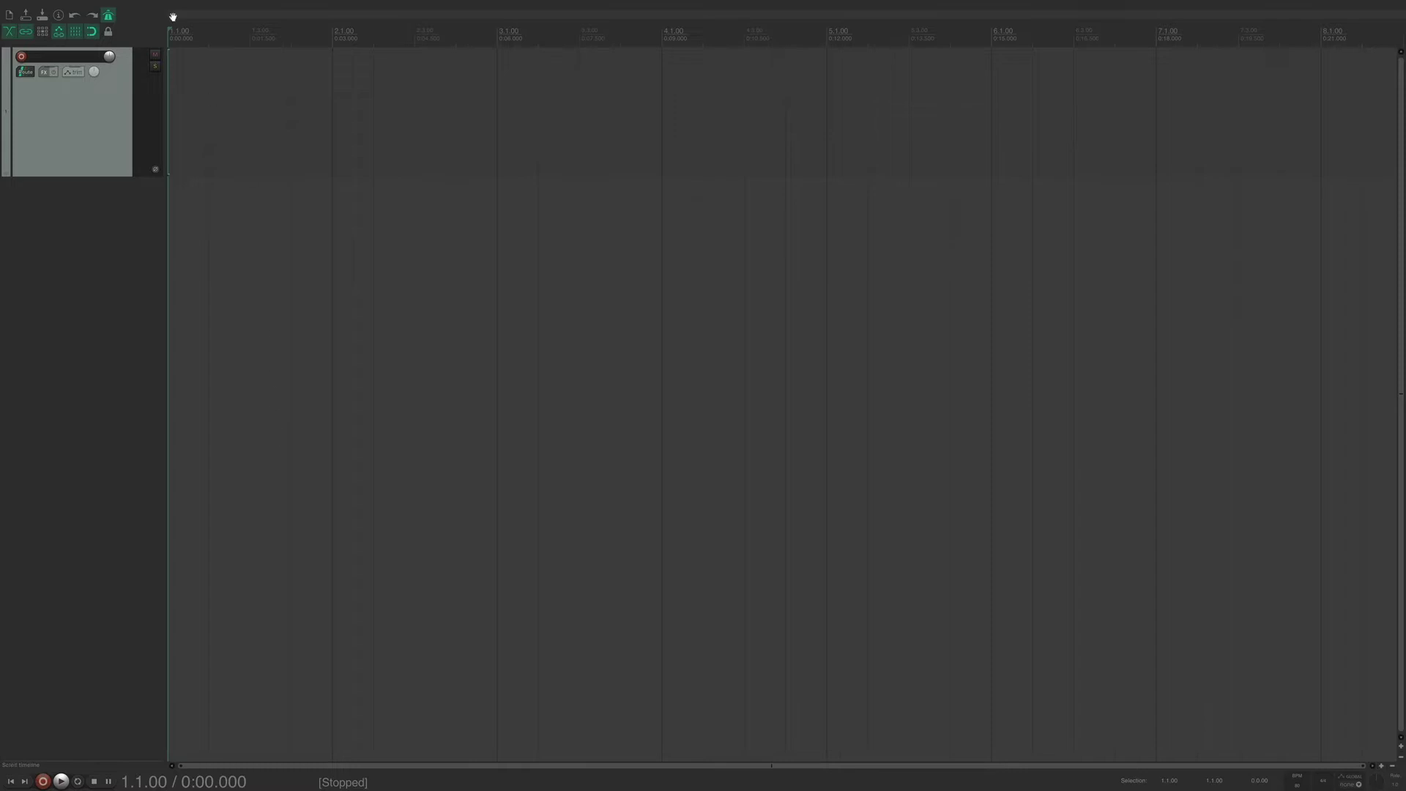
# Step: Insert the stereo interview WAV onto the empty track from the Media Explorer
pyautogui.click(126, 7)
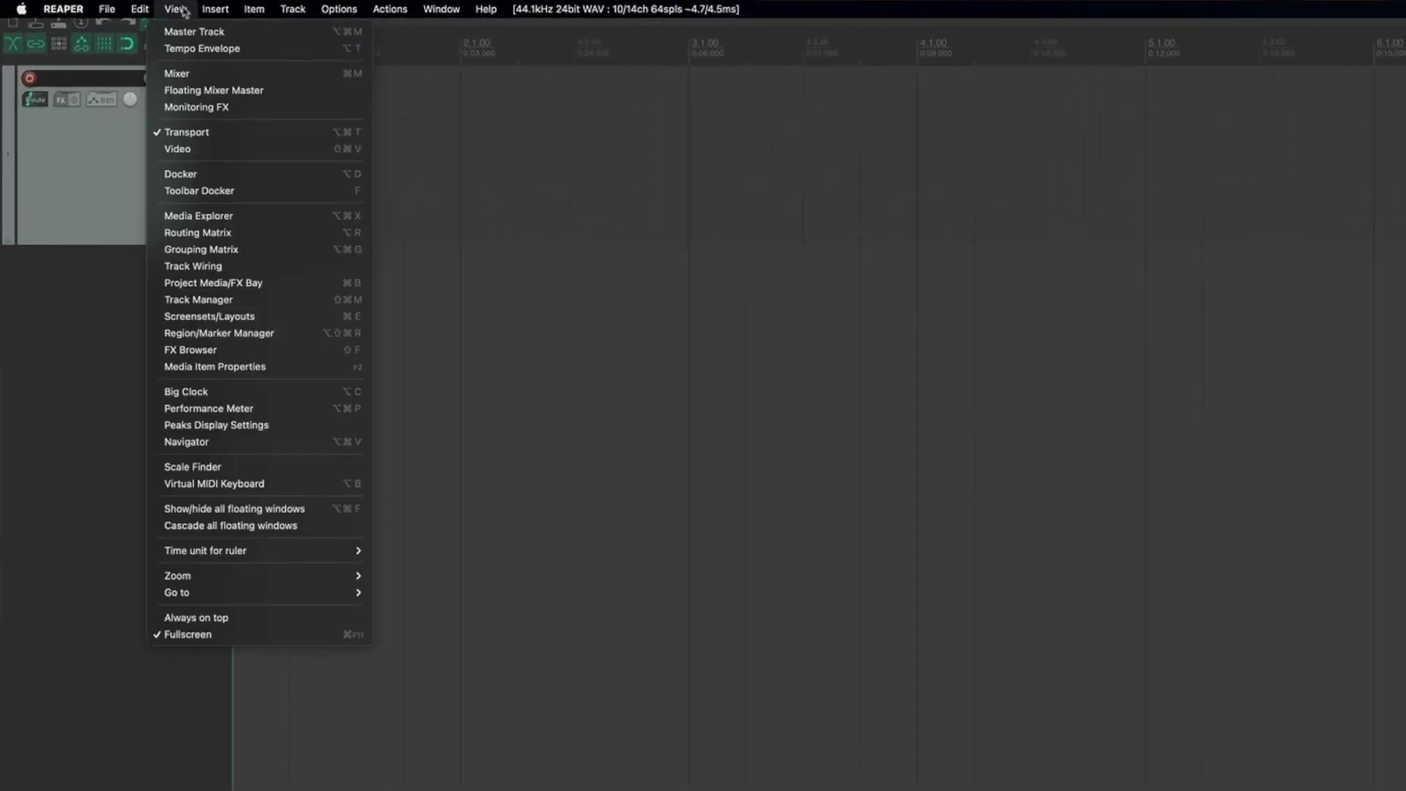
pyautogui.click(195, 219)
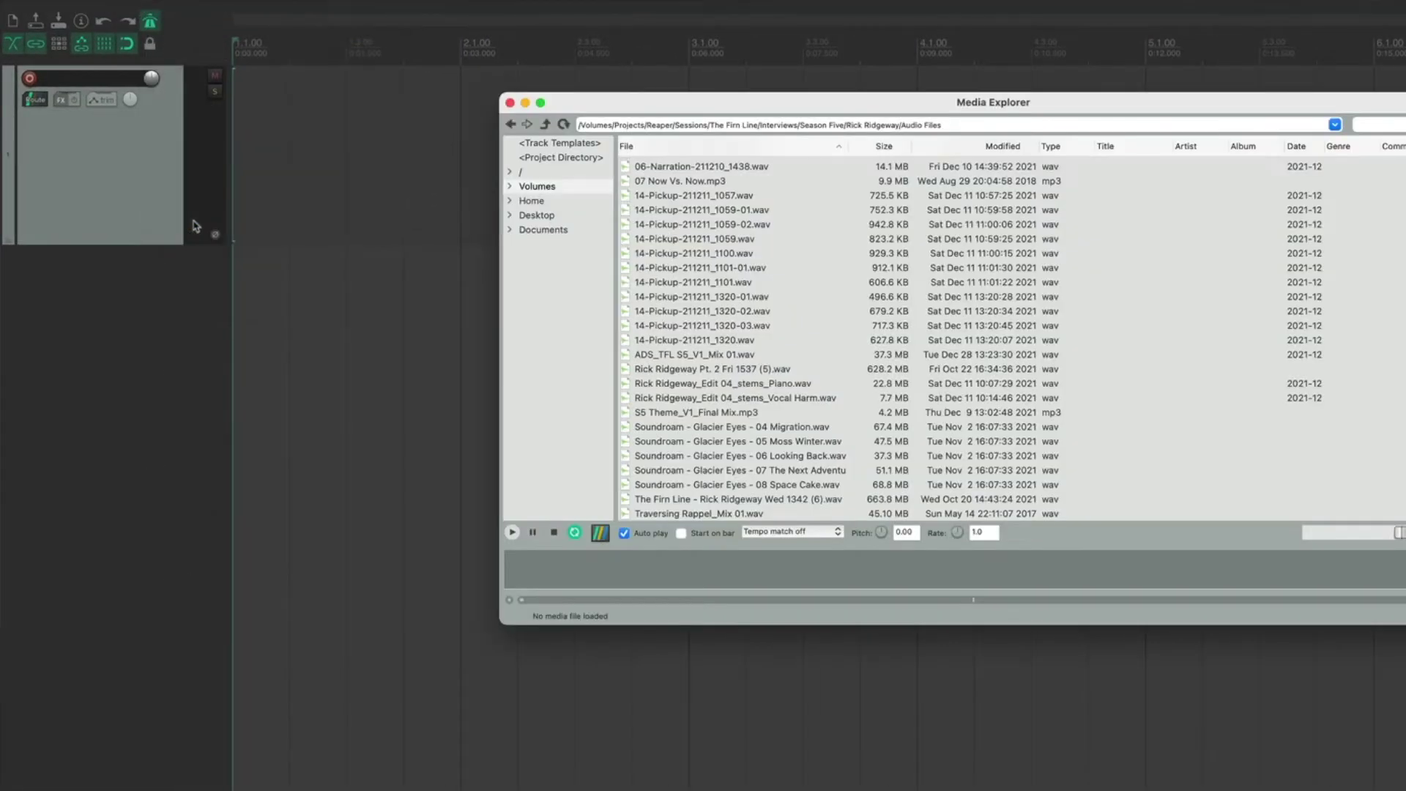
pyautogui.doubleClick(765, 370)
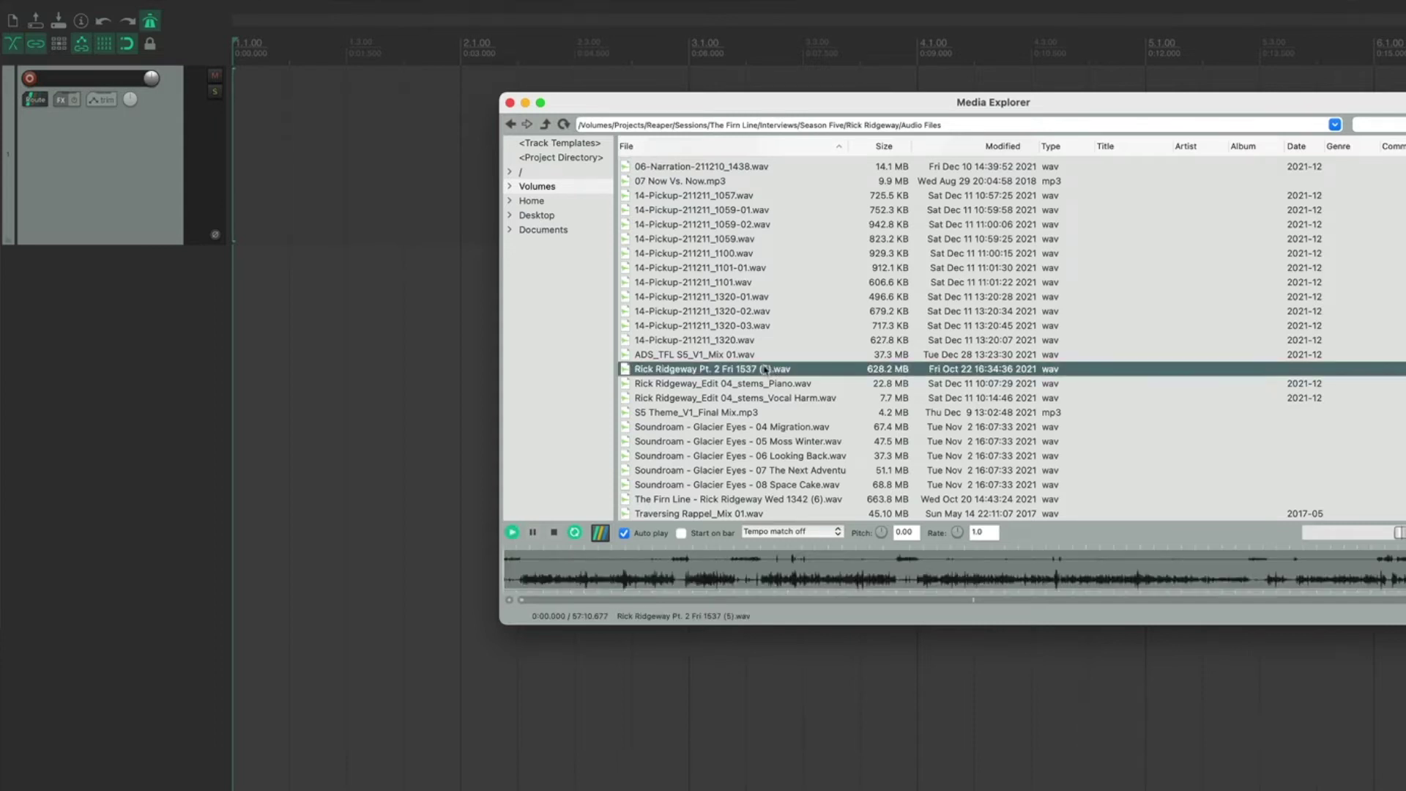
pyautogui.click(511, 103)
# Step: Make the interview track much taller to enlarge its waveform, and select it
pyautogui.scroll(-10, 531, 278)
pyautogui.hscroll(-5, 531, 277)
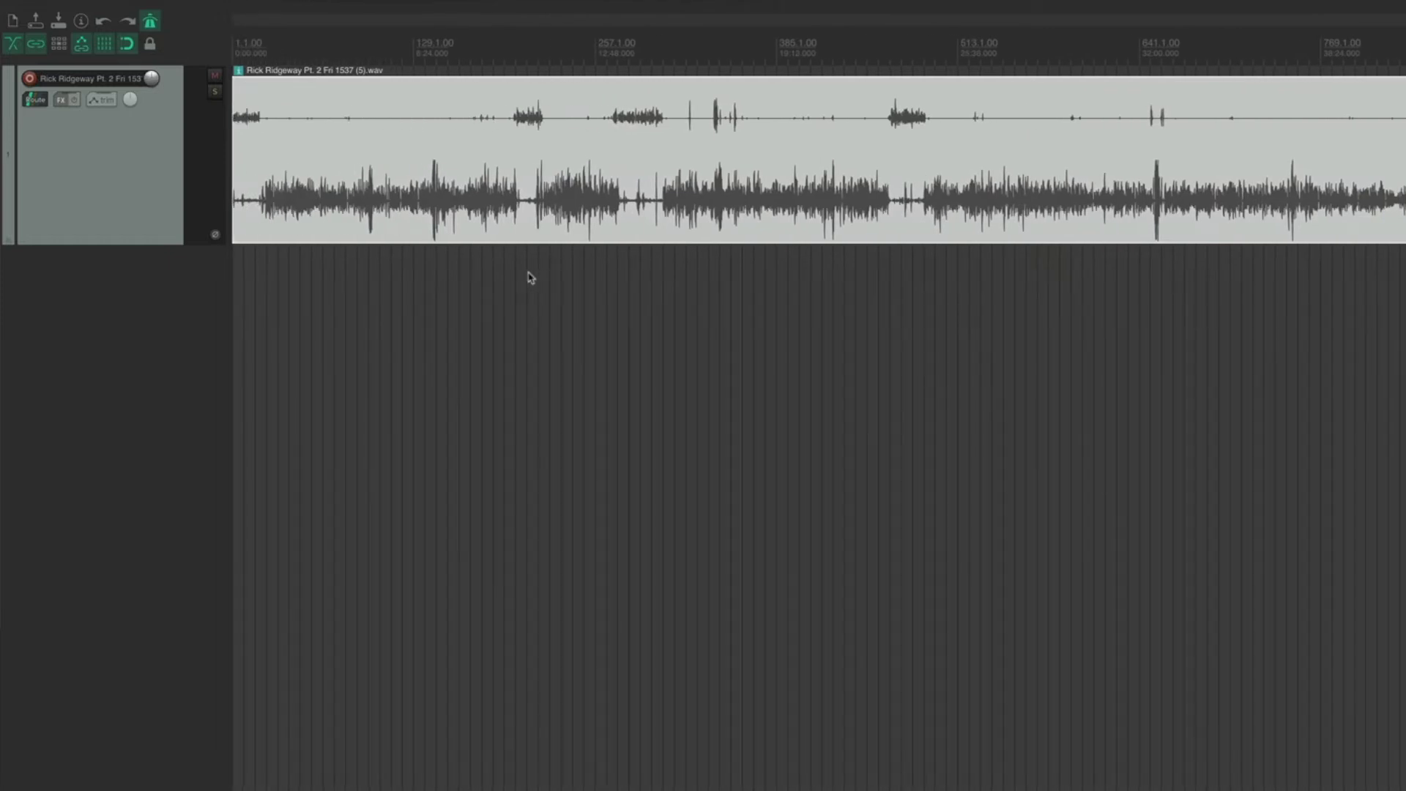
pyautogui.moveTo(154, 243); pyautogui.dragTo(155, 411)
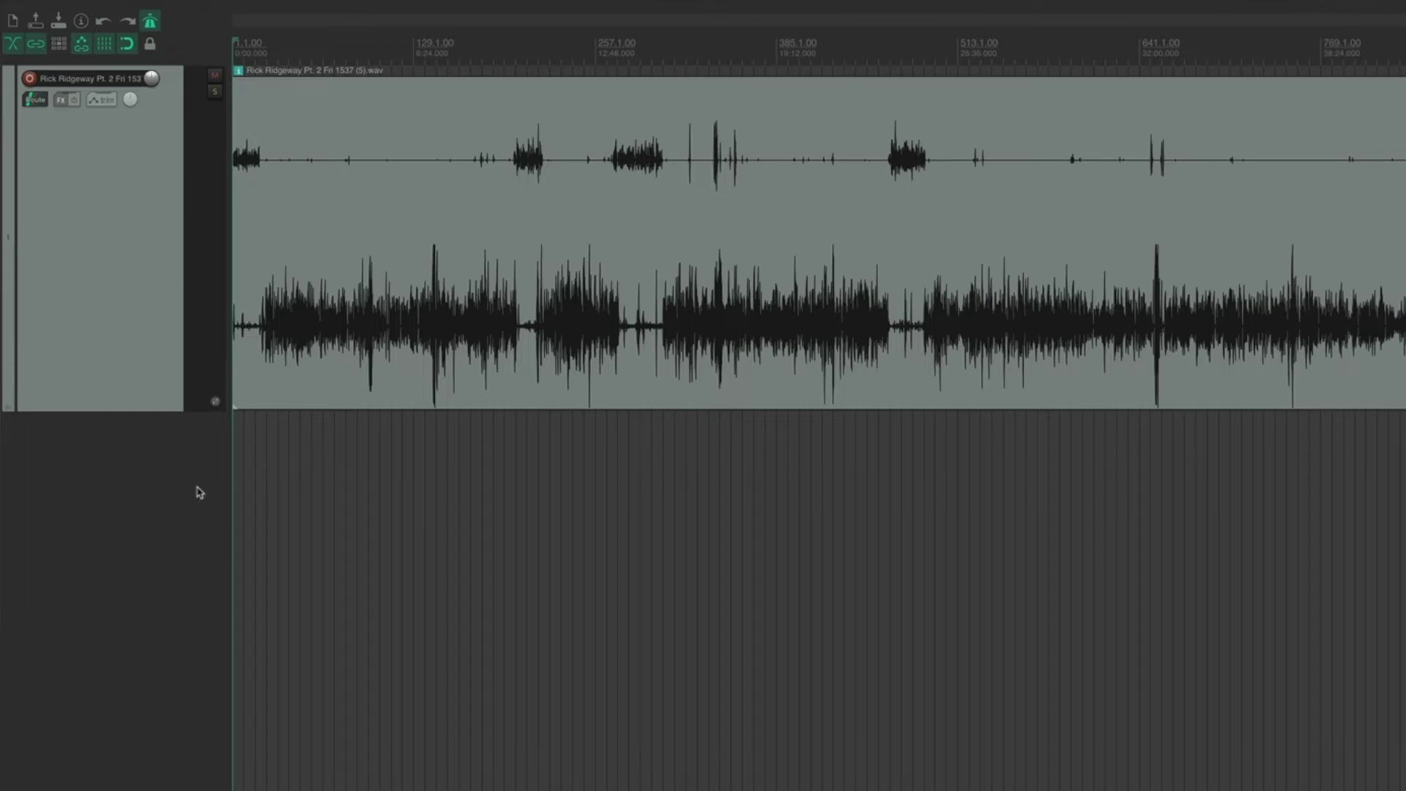
pyautogui.click(122, 331)
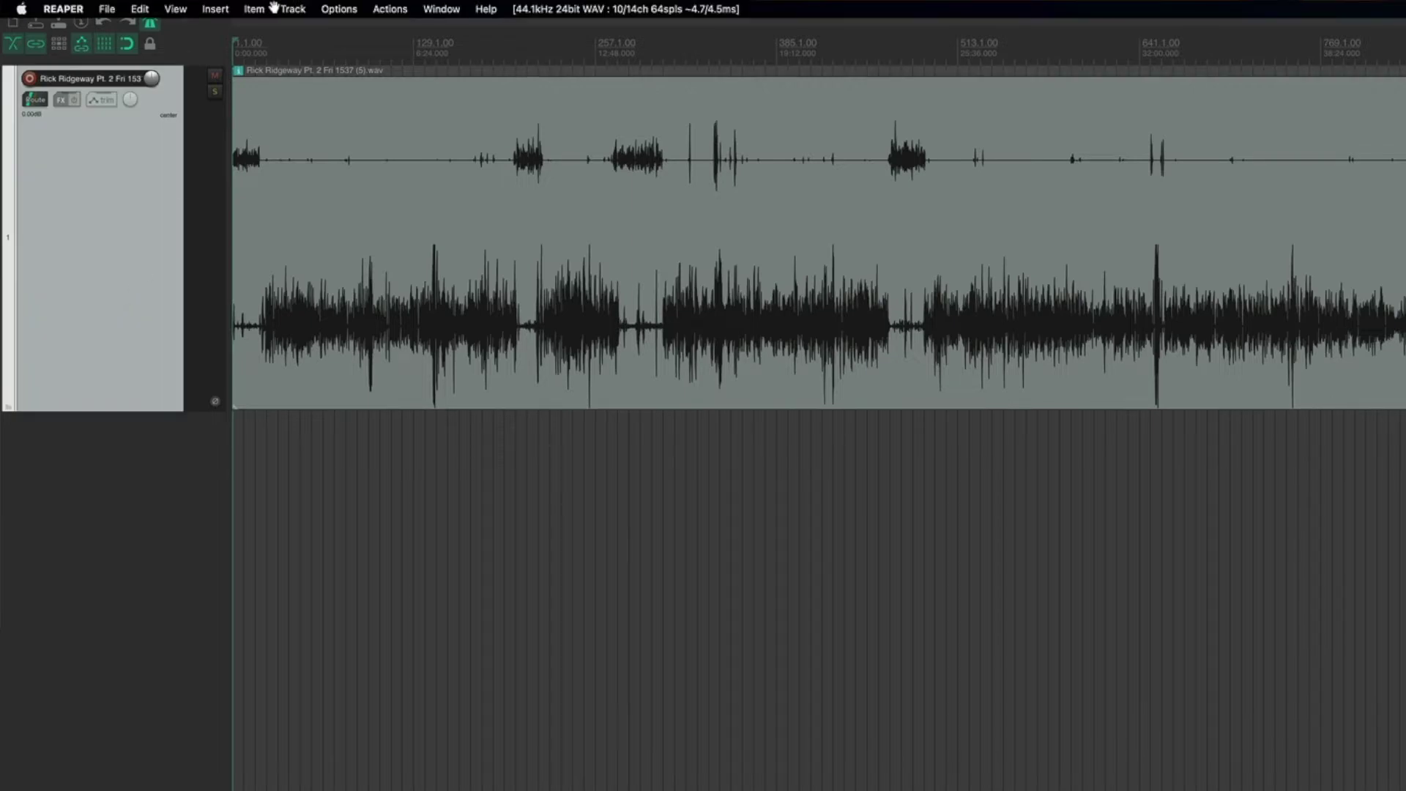
# Step: Duplicate the interview track from its track context menu
pyautogui.click(292, 8)
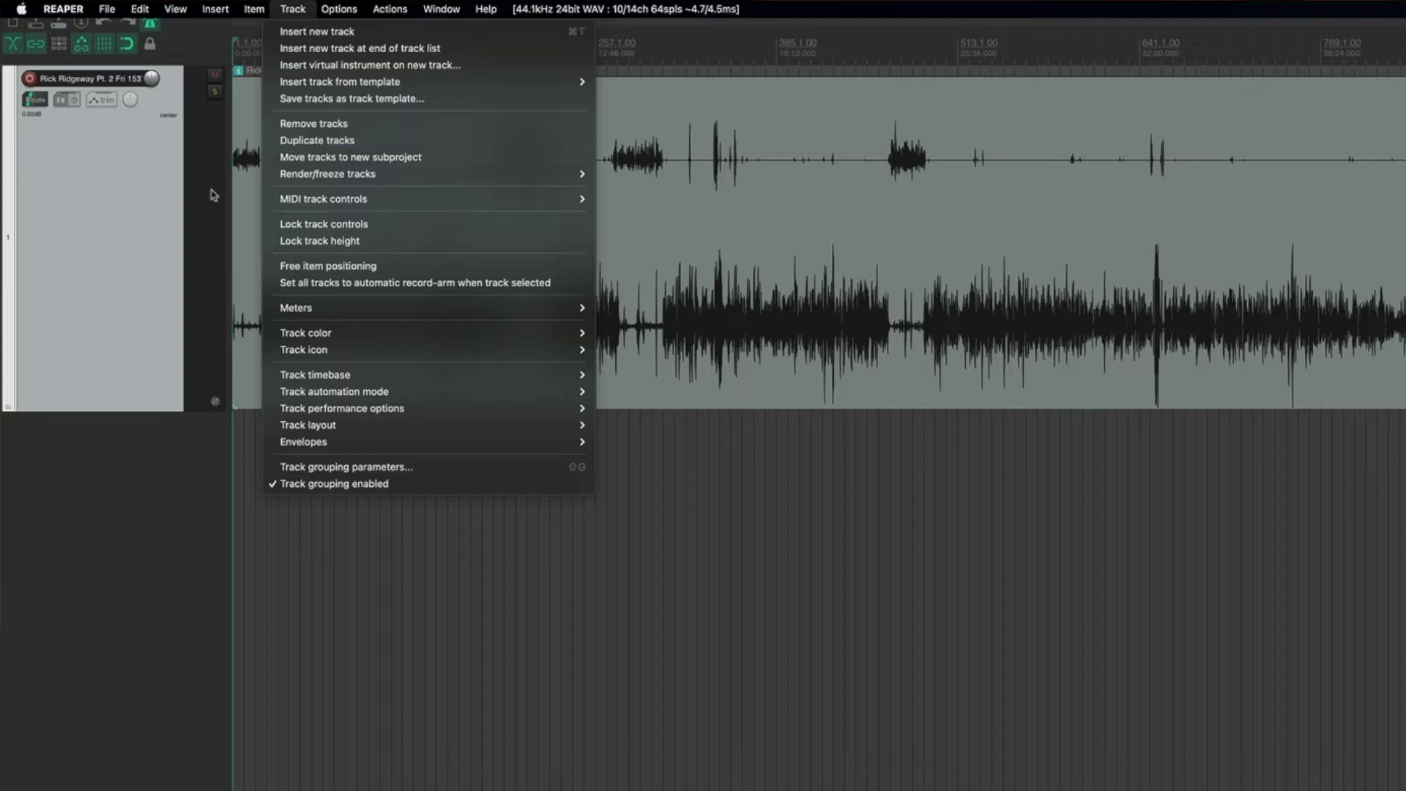
pyautogui.click(94, 261)
pyautogui.rightClick(93, 261)
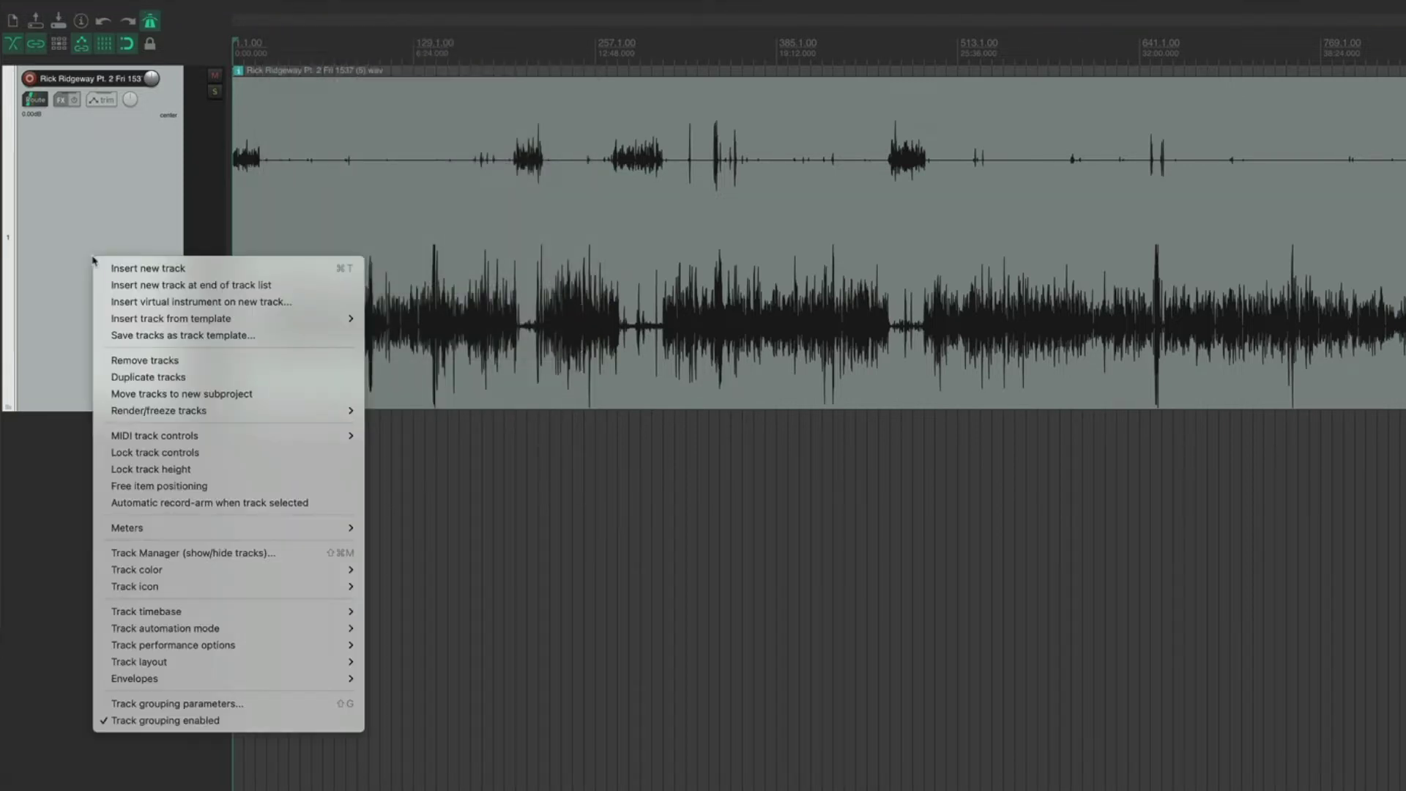
pyautogui.click(150, 378)
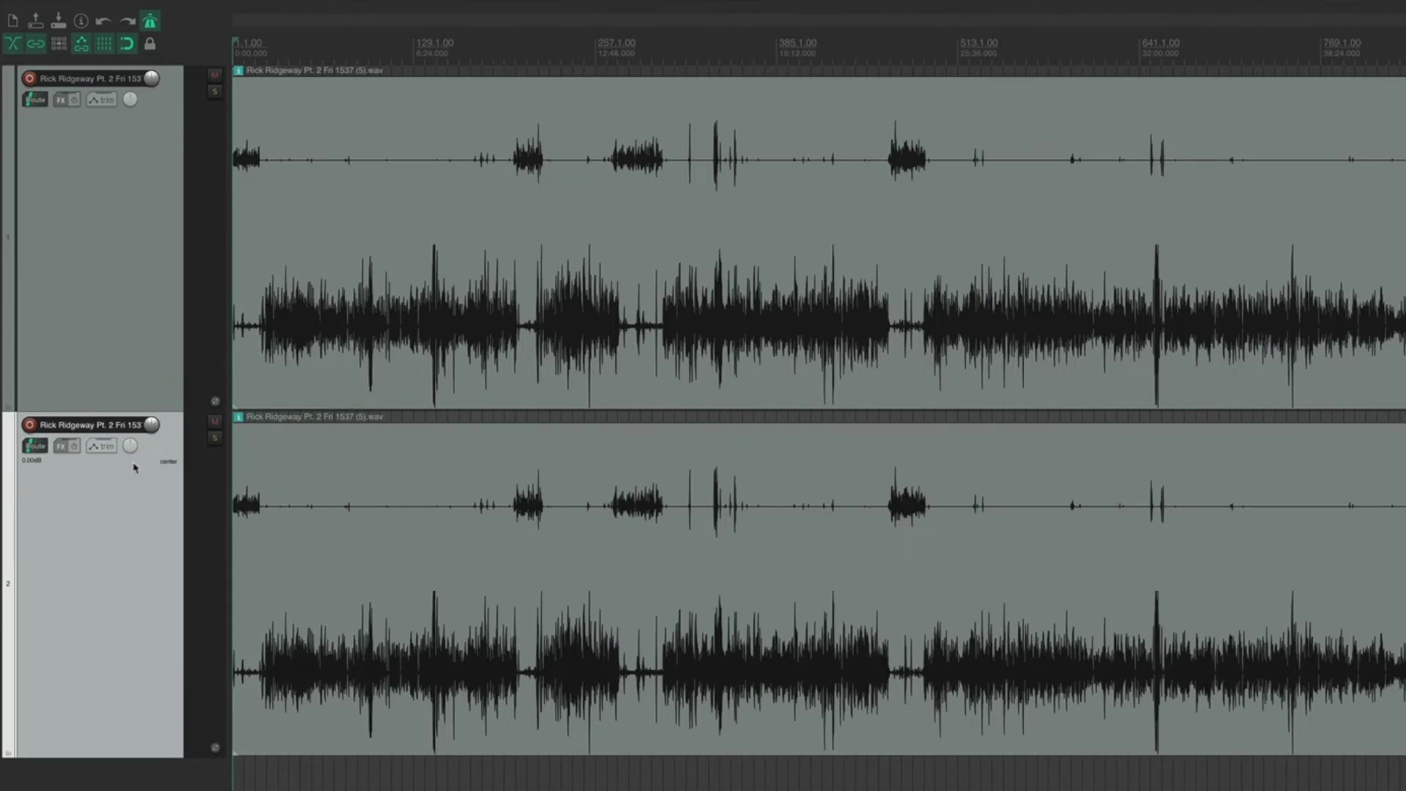
# Step: Rename the two tracks after the interviewer and the interview subject
pyautogui.doubleClick(91, 80)
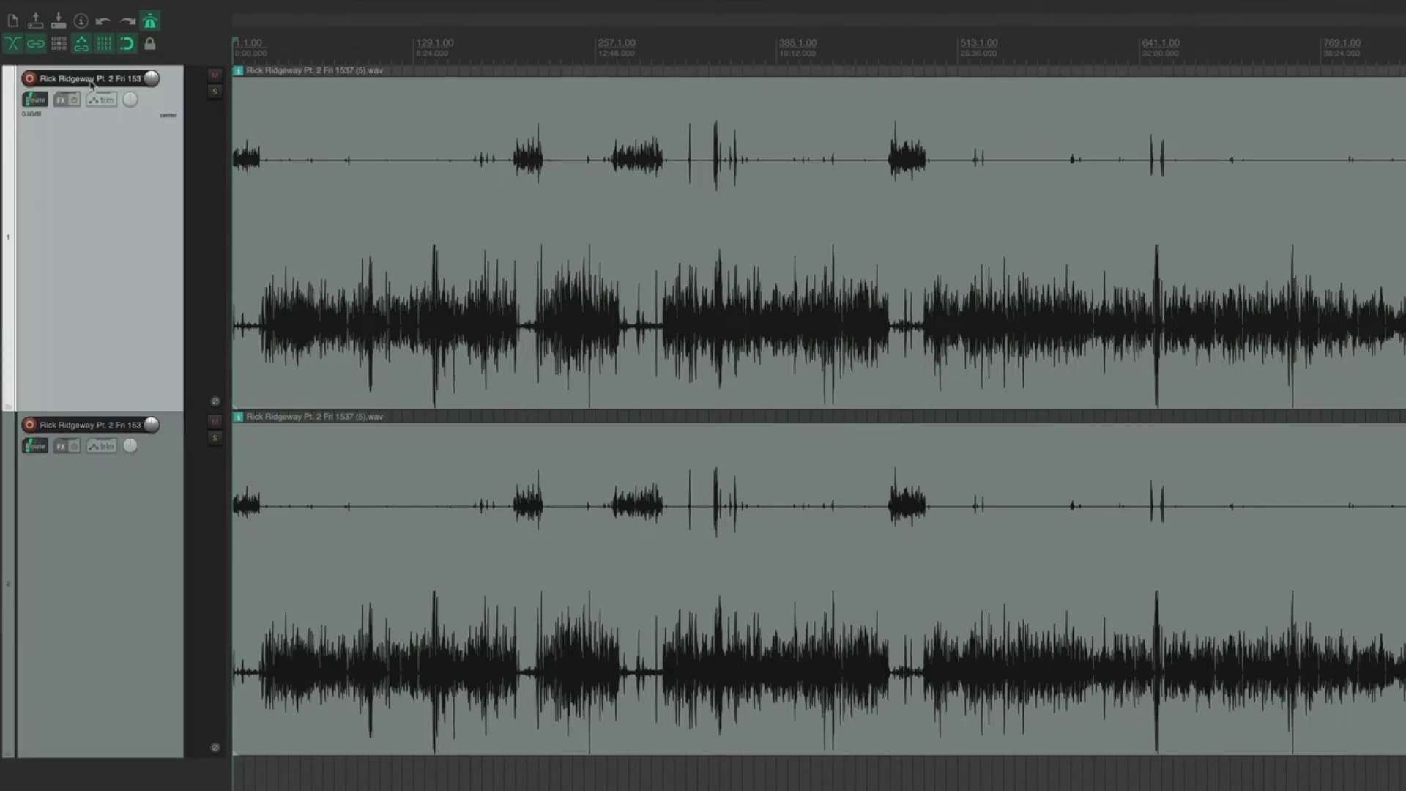
pyautogui.write('E')
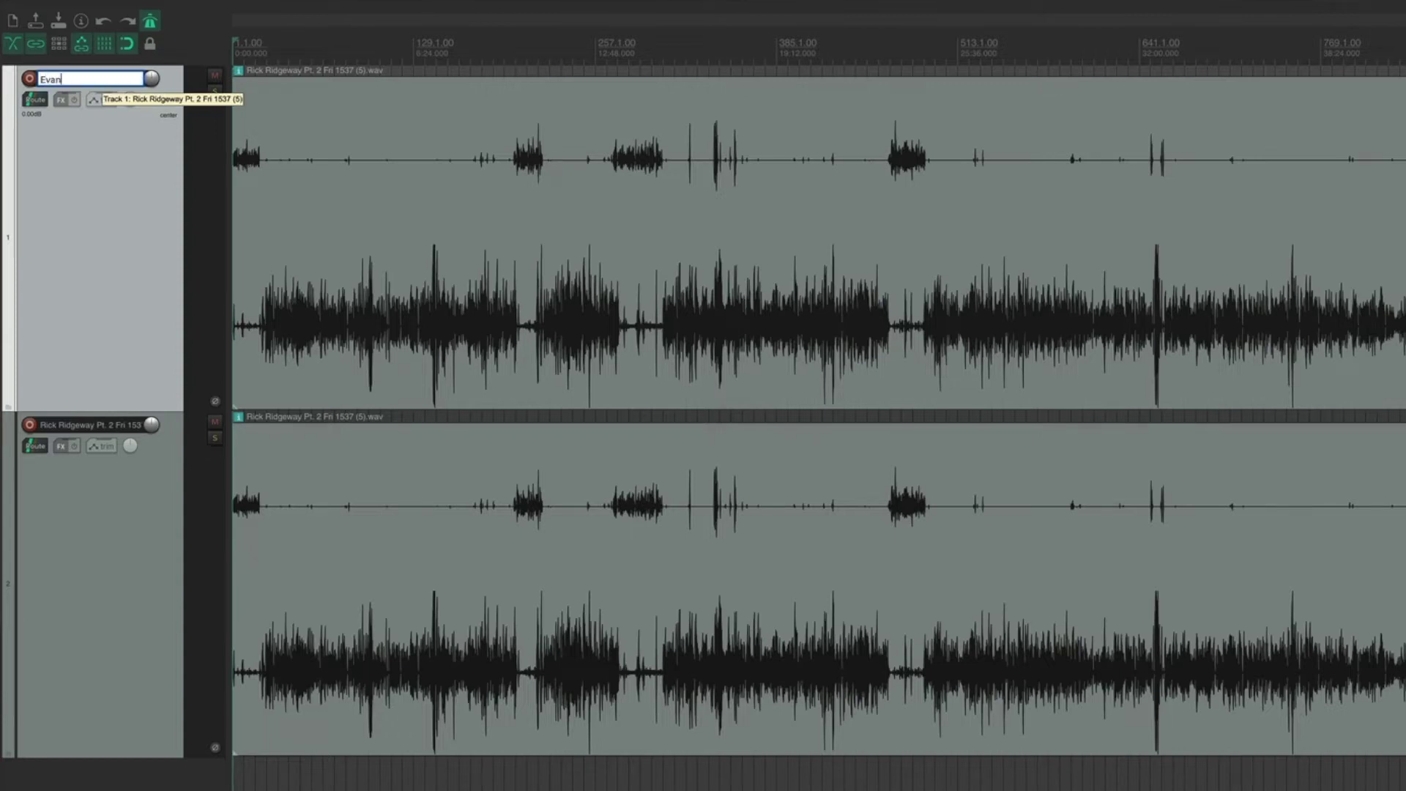
pyautogui.write('van')
pyautogui.click(73, 427)
pyautogui.doubleClick(73, 427)
pyautogui.write('Rick')
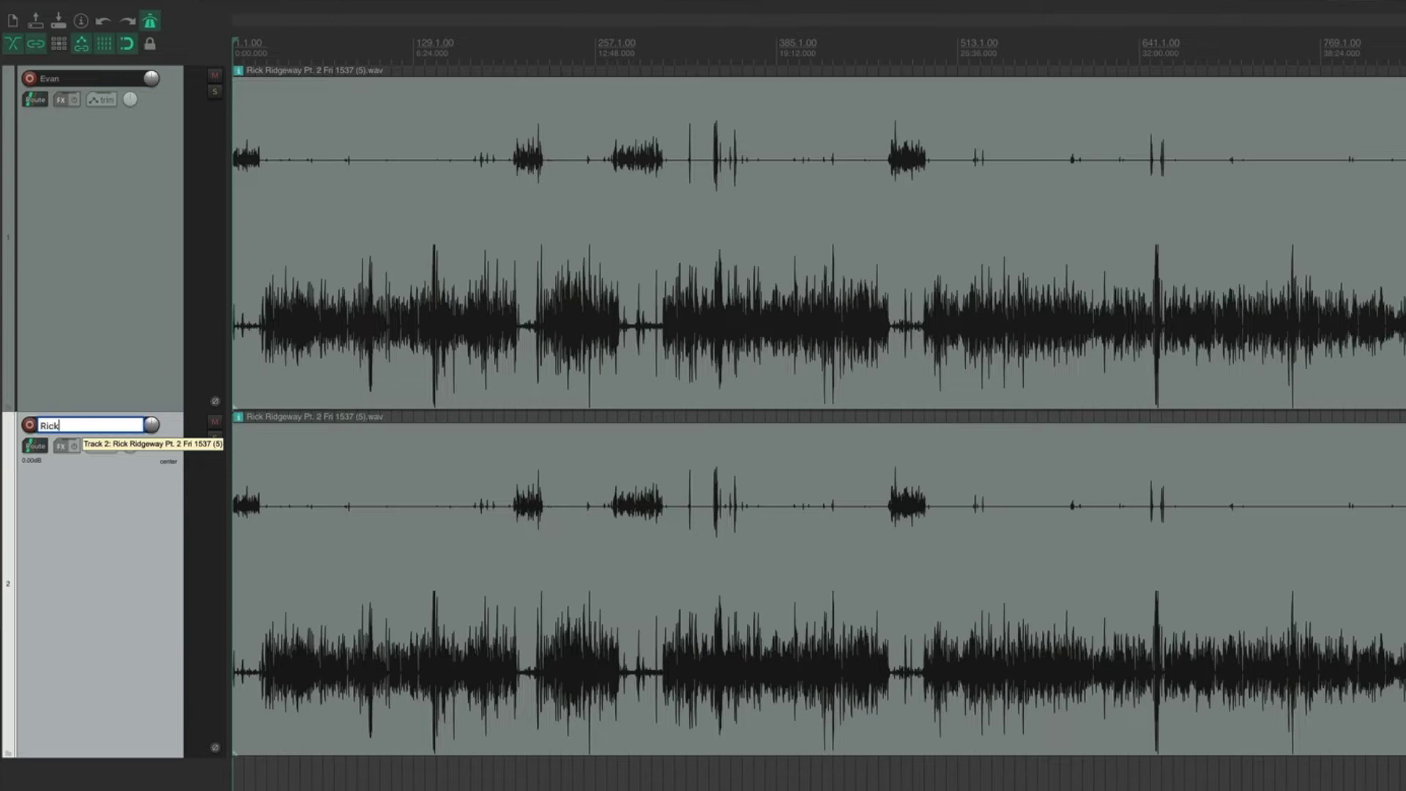
pyautogui.press('Return')
pyautogui.click(99, 316)
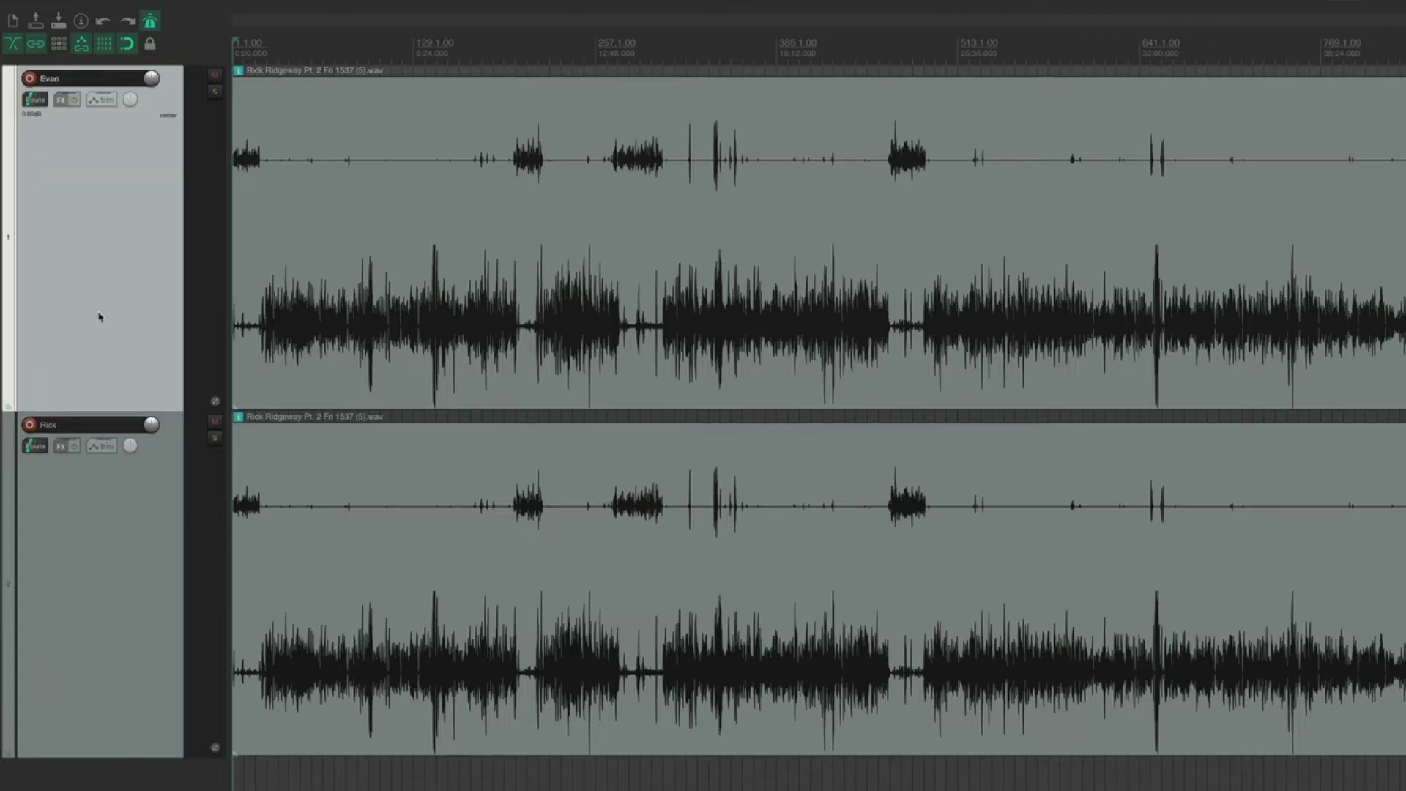
# Step: Set the first track's interview item take channel mode to Mono (left)
pyautogui.click(471, 289)
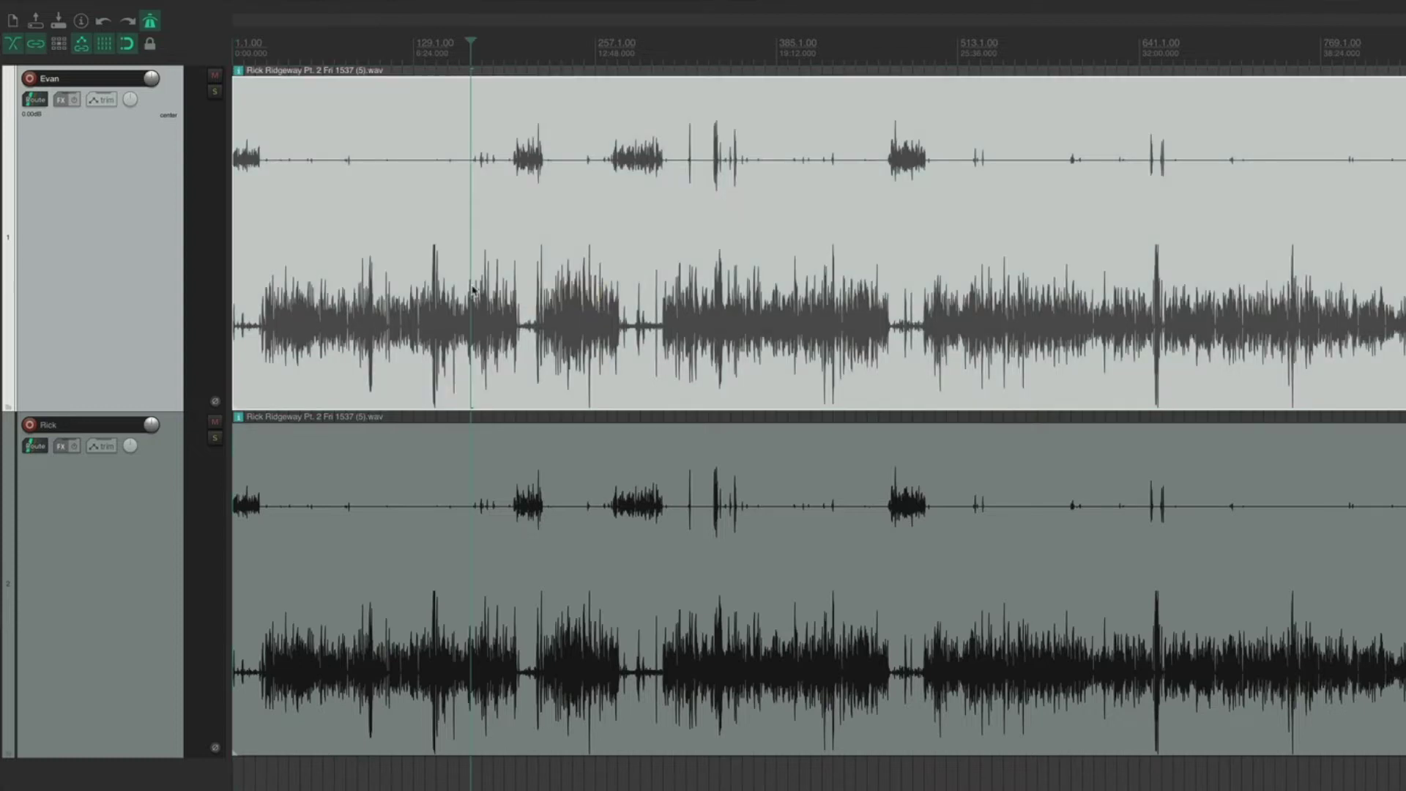
pyautogui.rightClick(472, 289)
pyautogui.moveTo(478, 302)
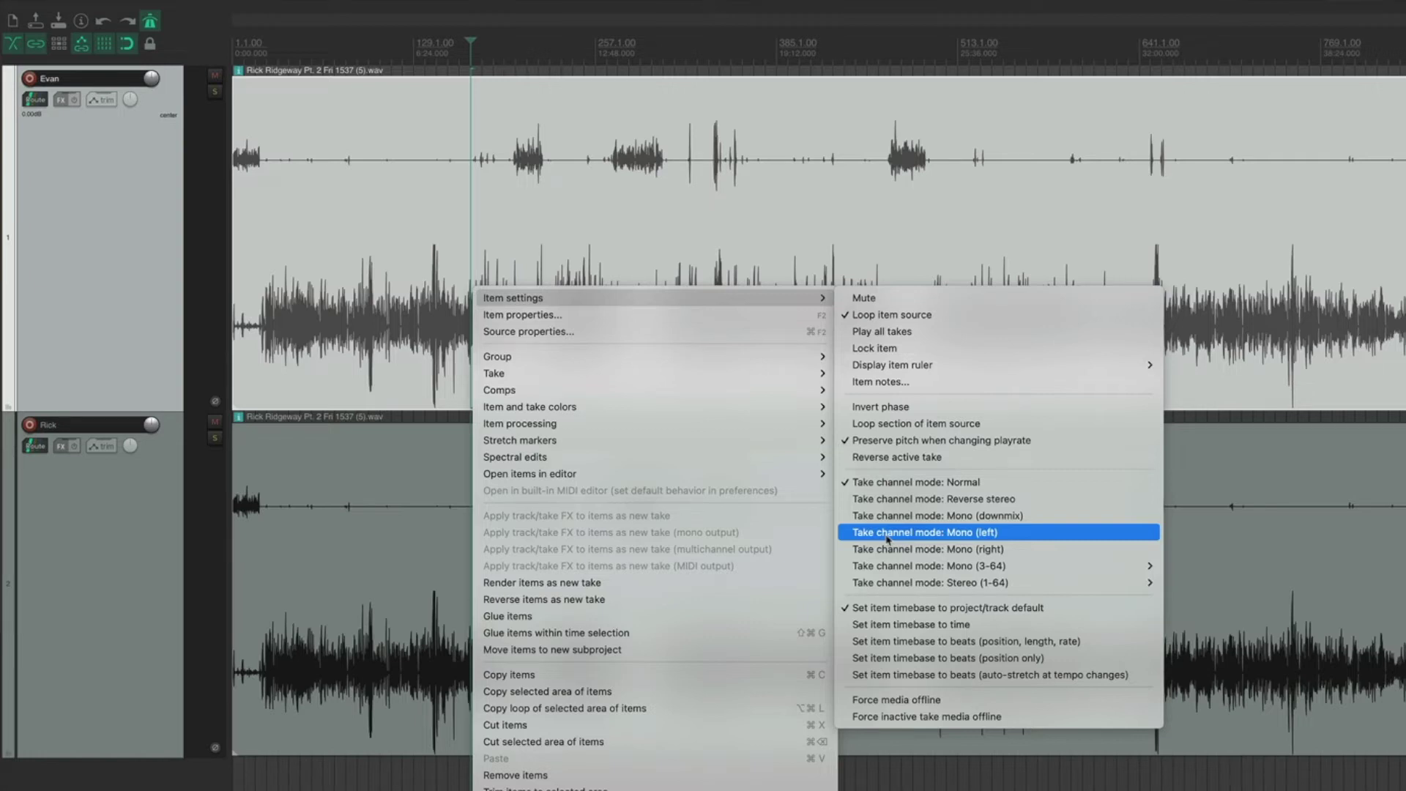
pyautogui.click(887, 532)
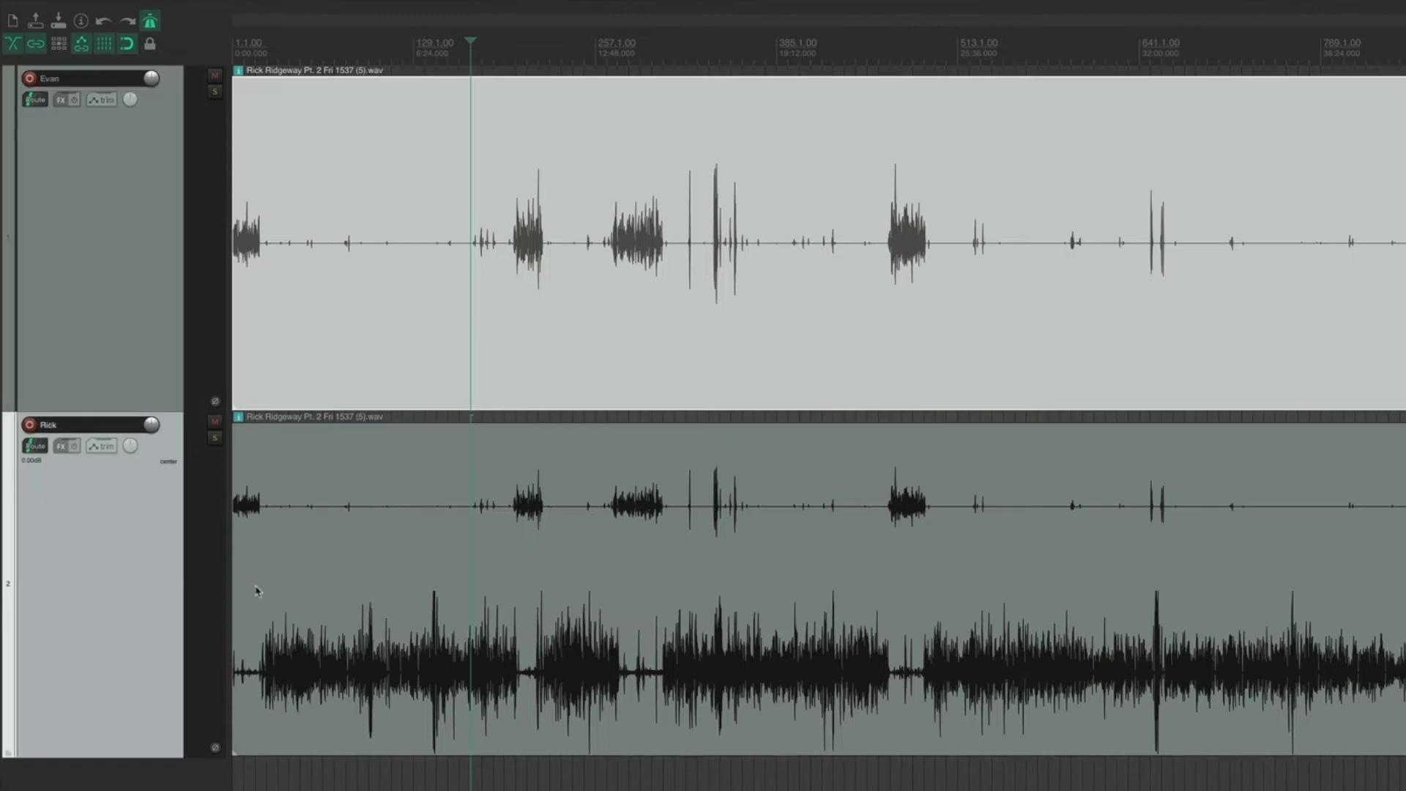
pyautogui.click(337, 605)
# Step: Set the second track's interview item take channel mode to Mono (right)
pyautogui.rightClick(650, 518)
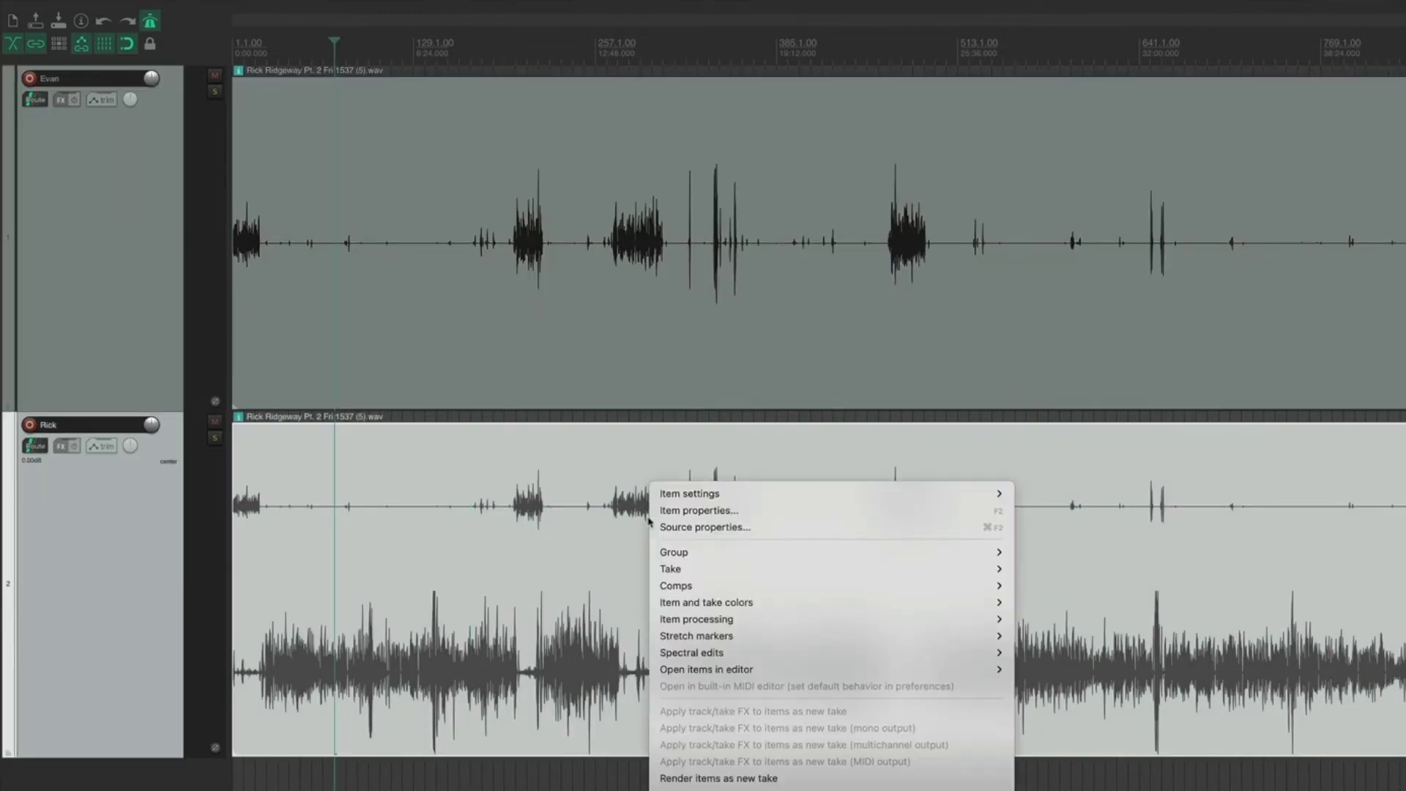
pyautogui.moveTo(672, 496)
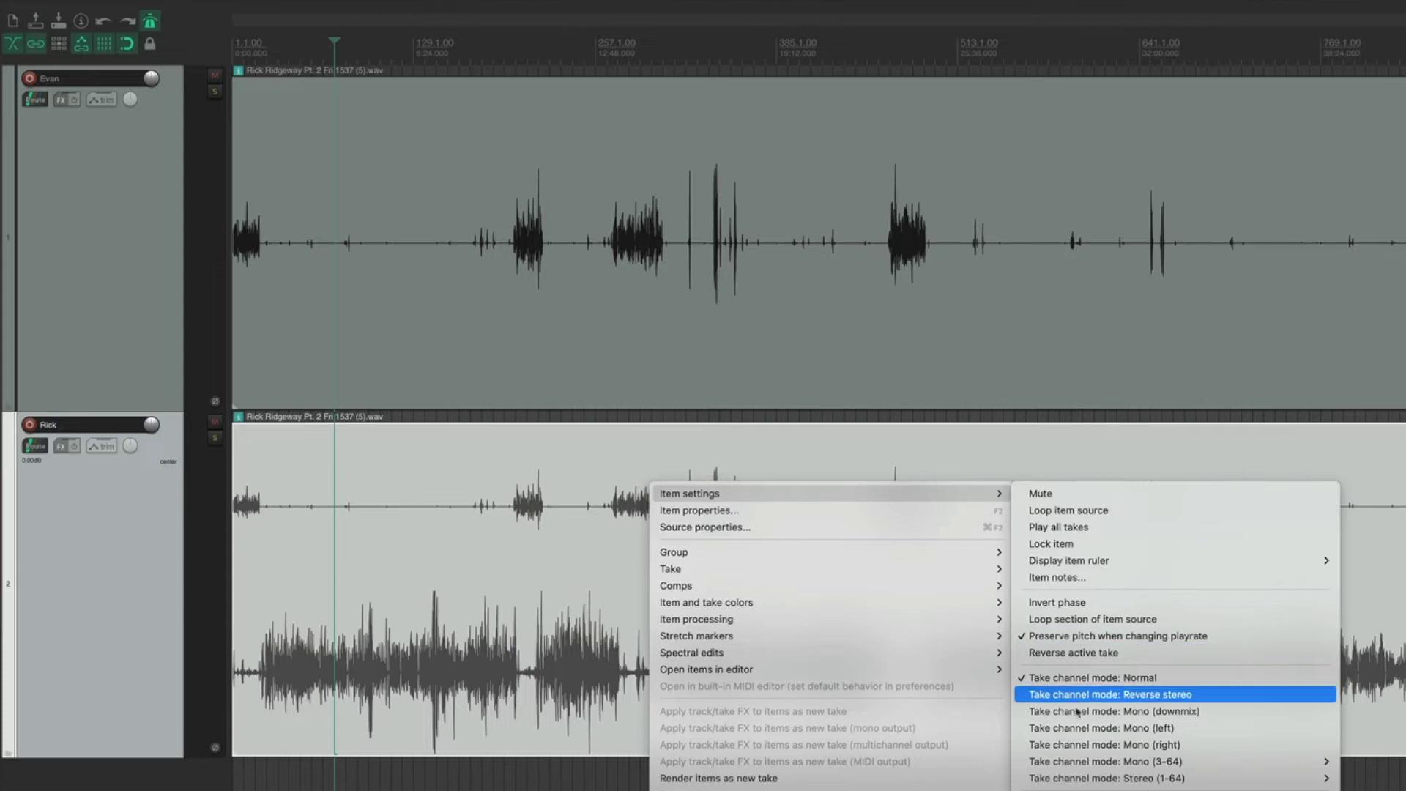
pyautogui.click(1076, 748)
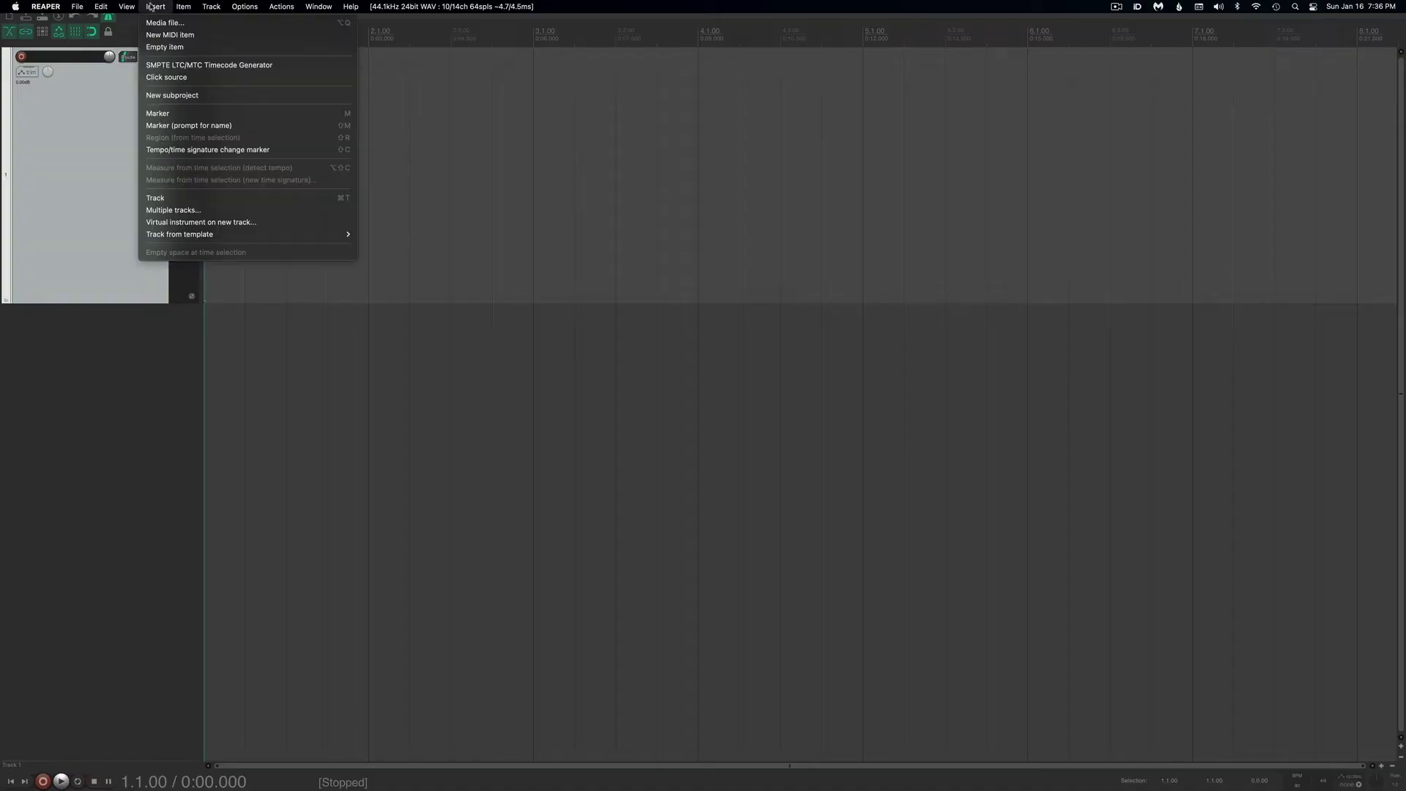
pyautogui.moveTo(133, 6)
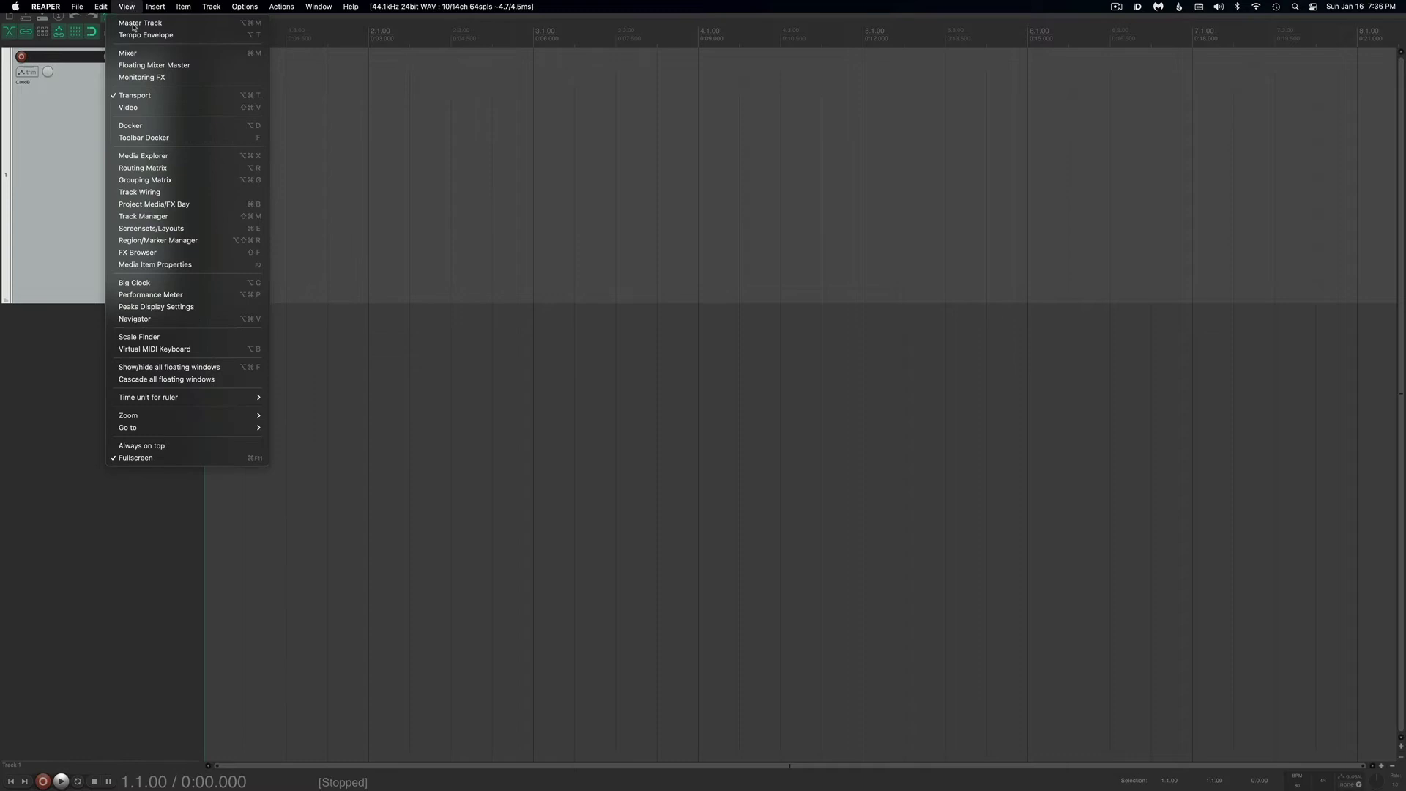
# Step: Insert Drum Overheads.wav from the Desktop onto the track via Media Explorer
pyautogui.click(134, 155)
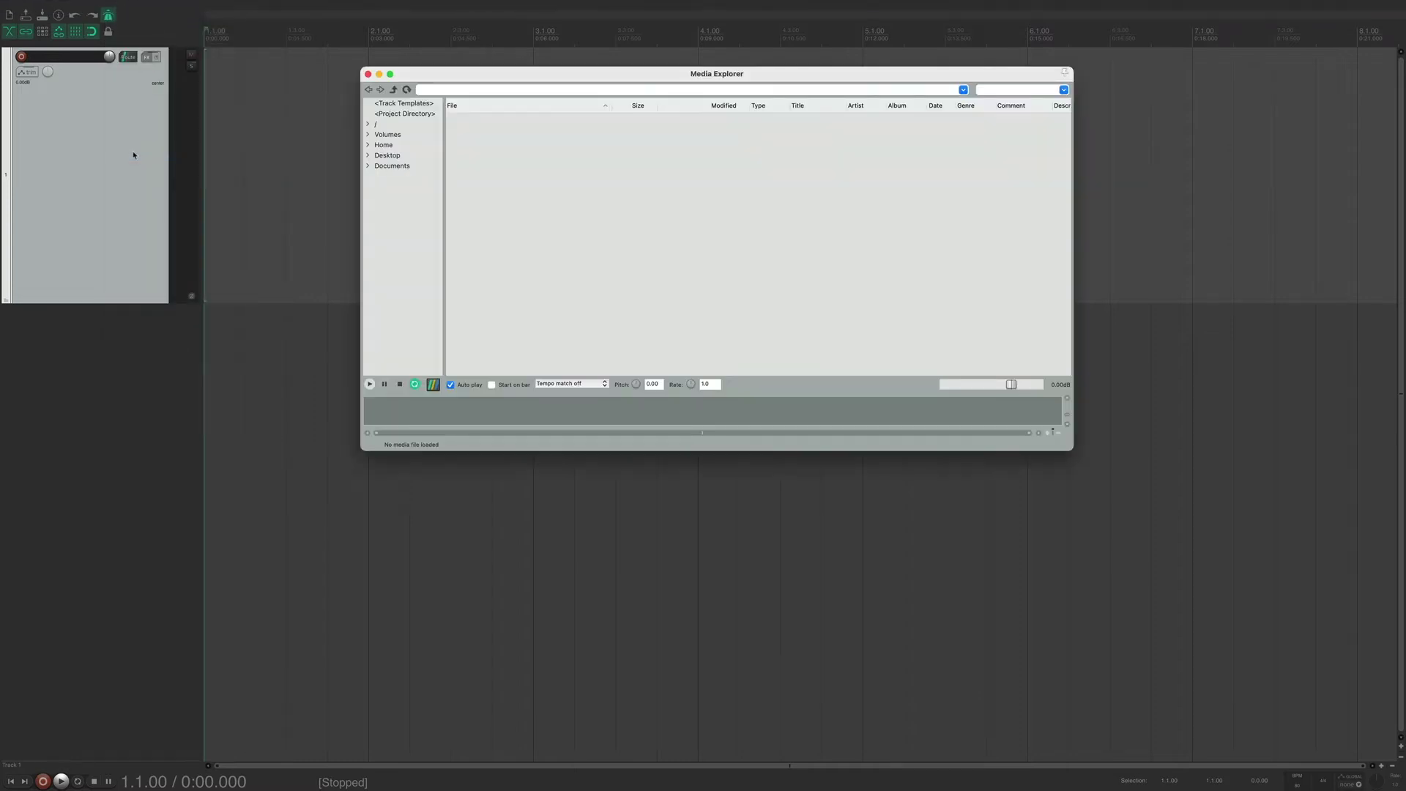
pyautogui.click(376, 134)
pyautogui.click(386, 155)
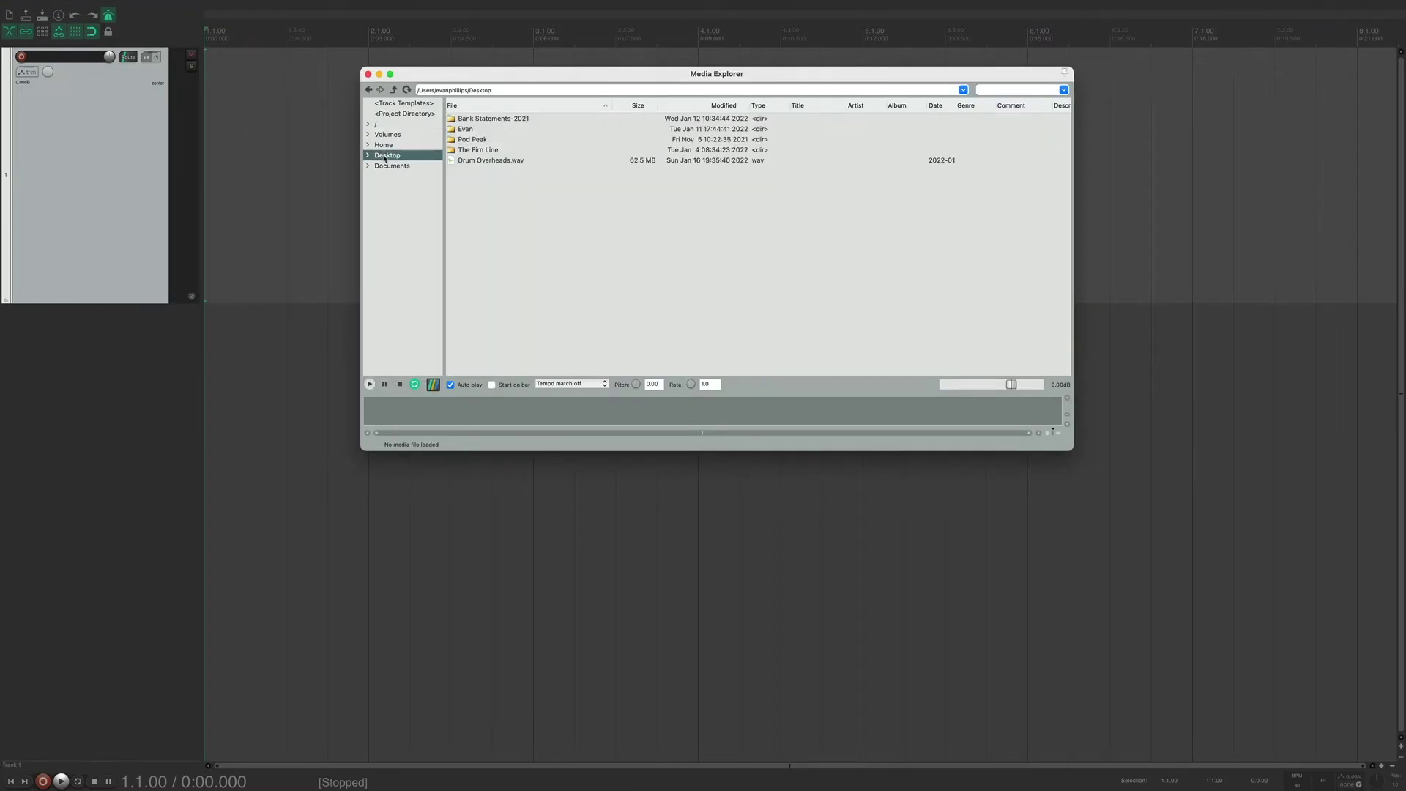
pyautogui.doubleClick(491, 160)
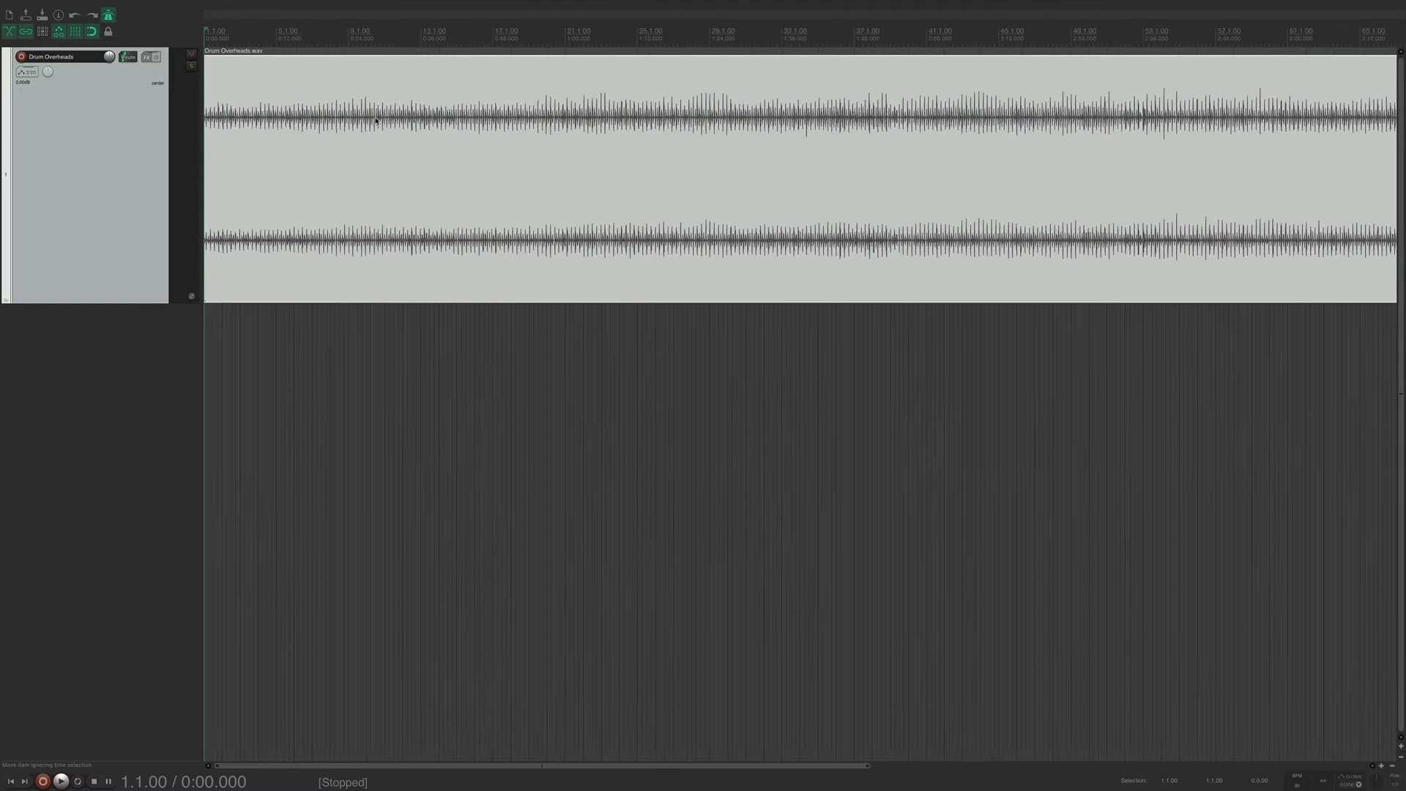
# Step: Duplicate the Drum Overheads track
pyautogui.scroll(-3, 375, 121)
pyautogui.rightClick(112, 294)
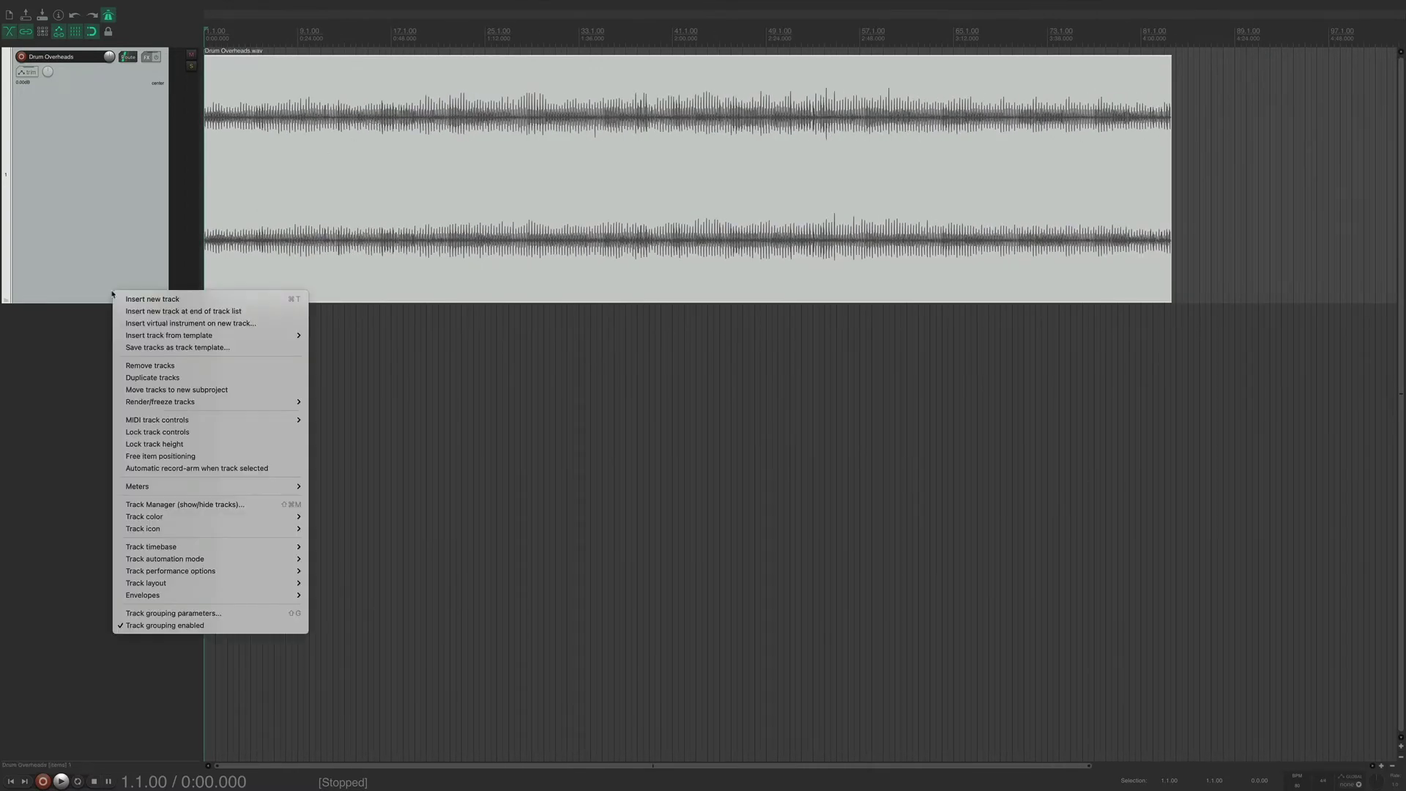
pyautogui.click(151, 378)
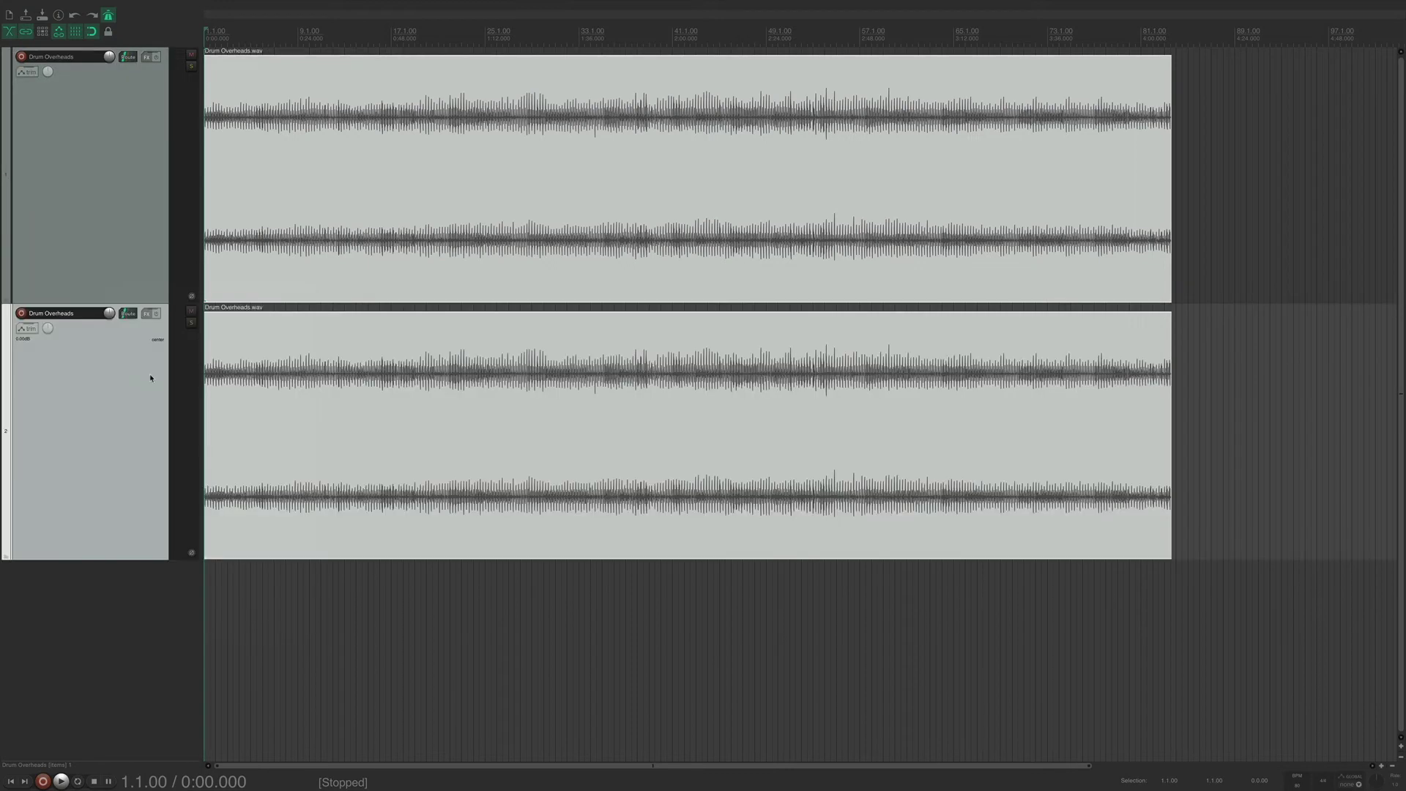
# Step: Name the two tracks OH L and OH R
pyautogui.doubleClick(46, 57)
pyautogui.write('oH L')
pyautogui.press('Return')
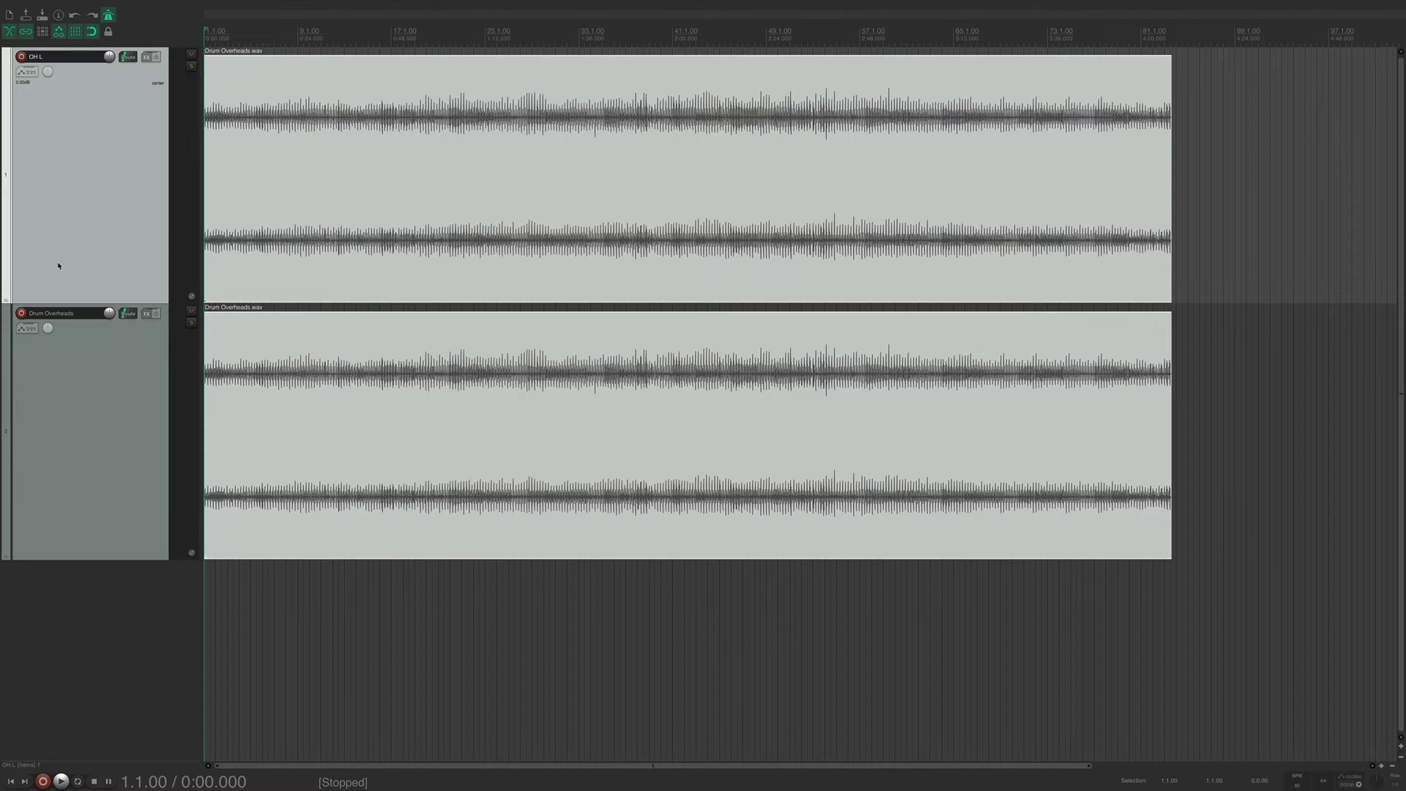
pyautogui.doubleClick(57, 314)
pyautogui.write('OH')
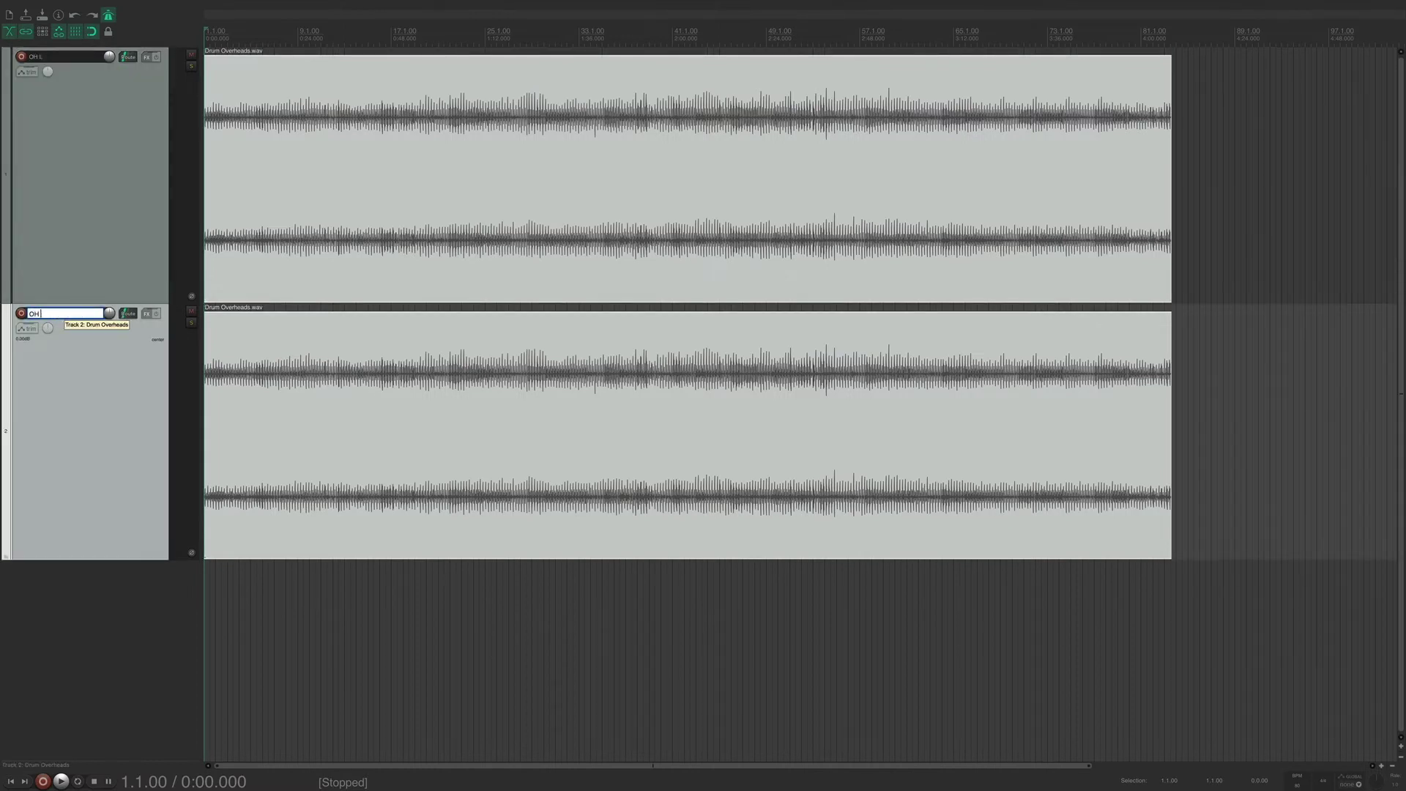
pyautogui.write(' R')
pyautogui.press('Return')
pyautogui.click(103, 251)
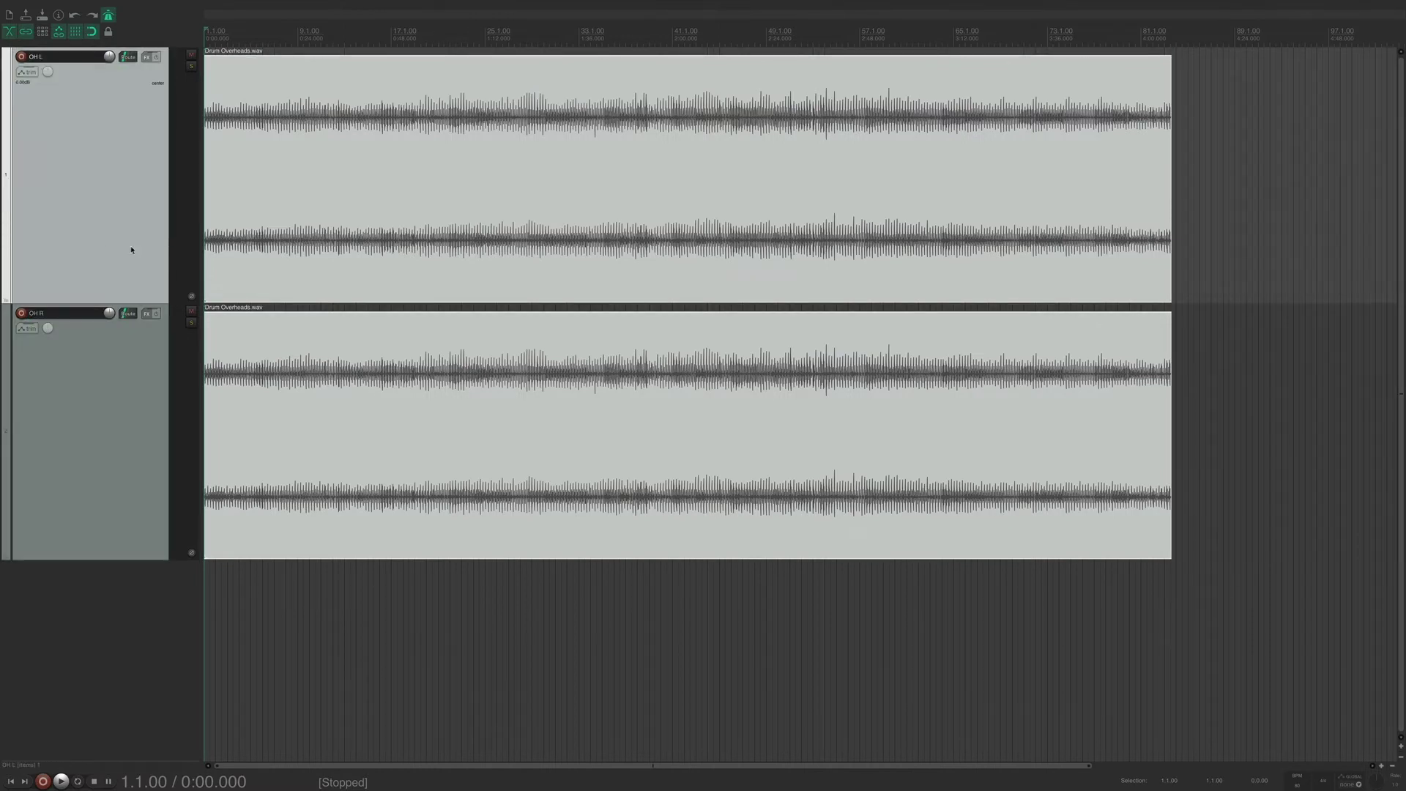
pyautogui.click(357, 244)
pyautogui.rightClick(358, 244)
# Step: Set OH L's item to Mono (left), OH R's to Mono (right), and pan OH L 52% left
pyautogui.moveTo(381, 250)
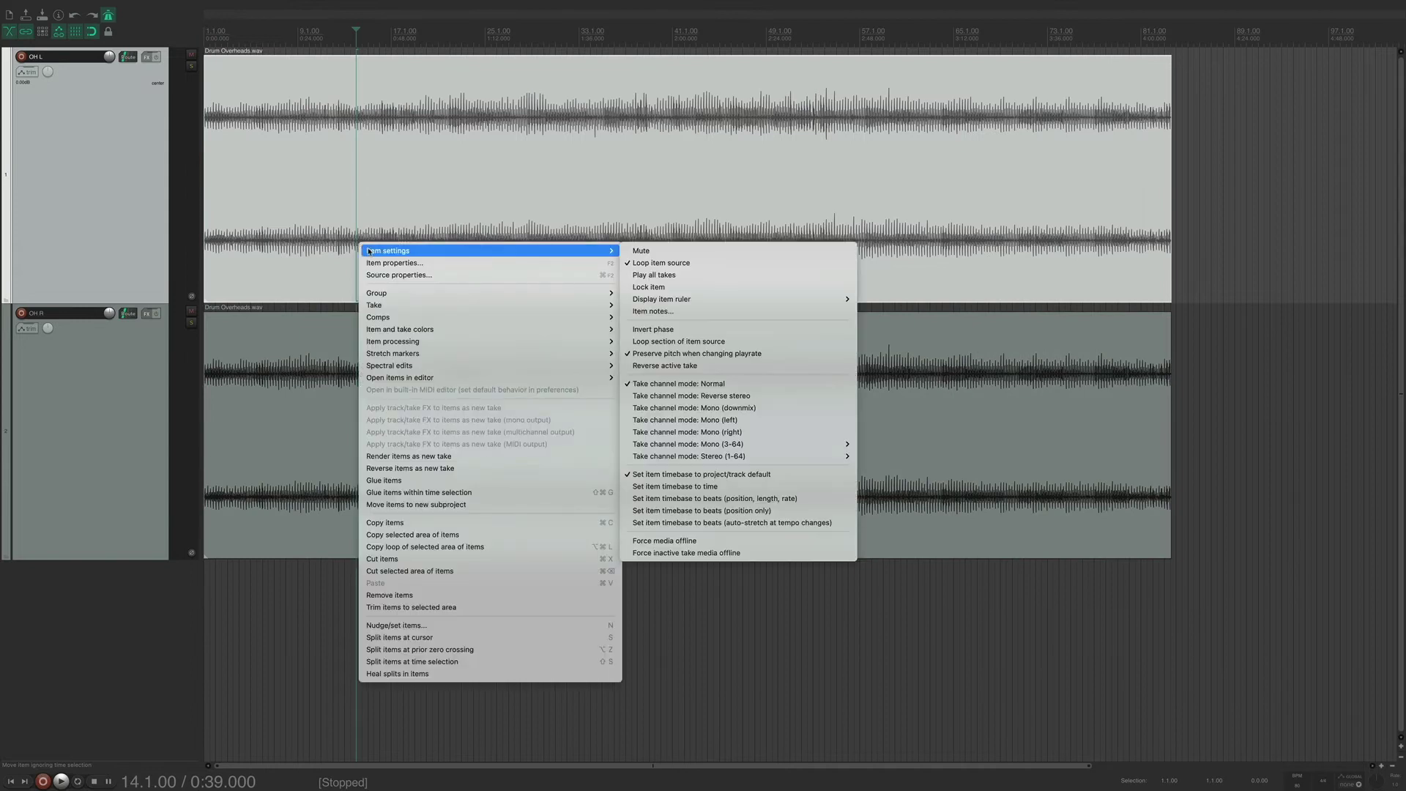
pyautogui.click(710, 419)
pyautogui.click(667, 455)
pyautogui.rightClick(662, 459)
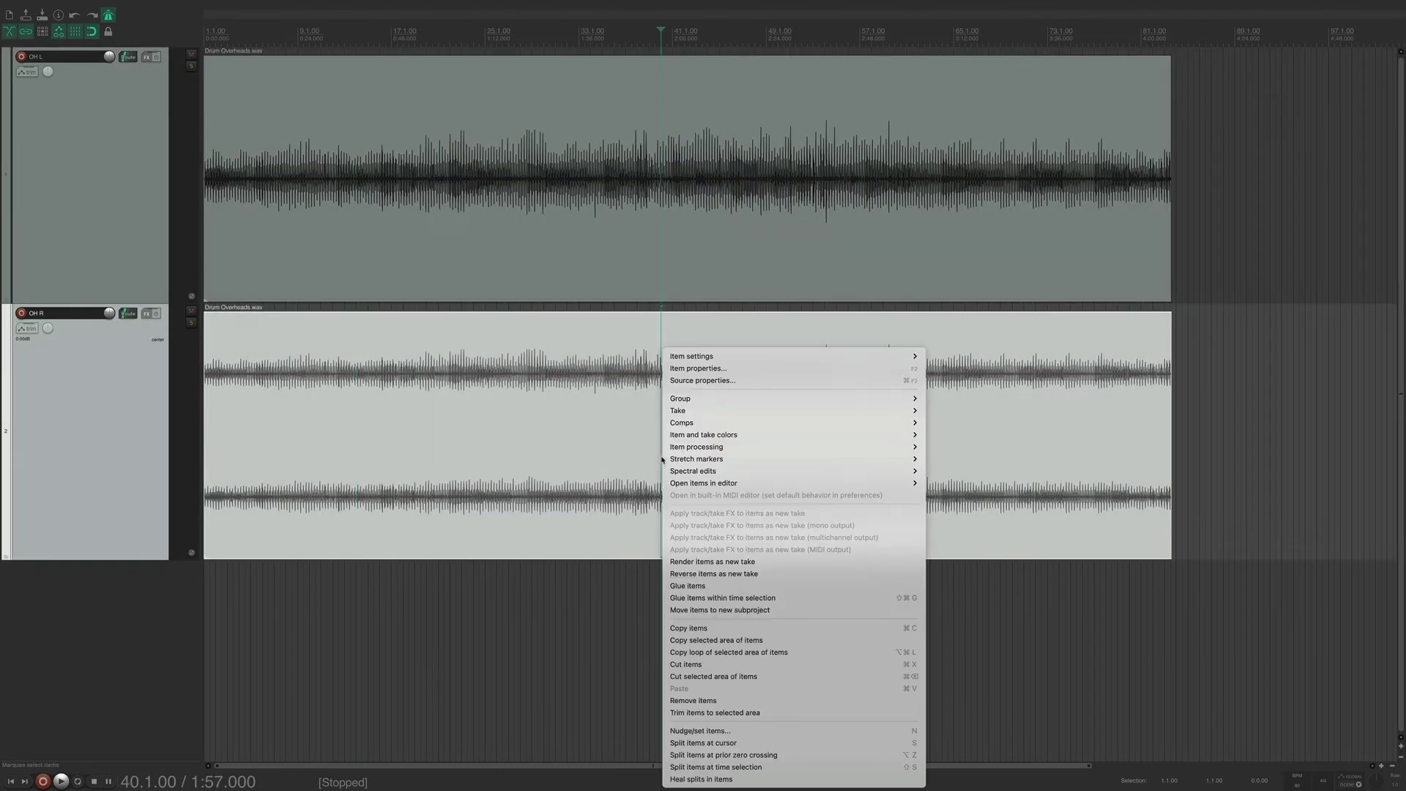
pyautogui.moveTo(879, 356)
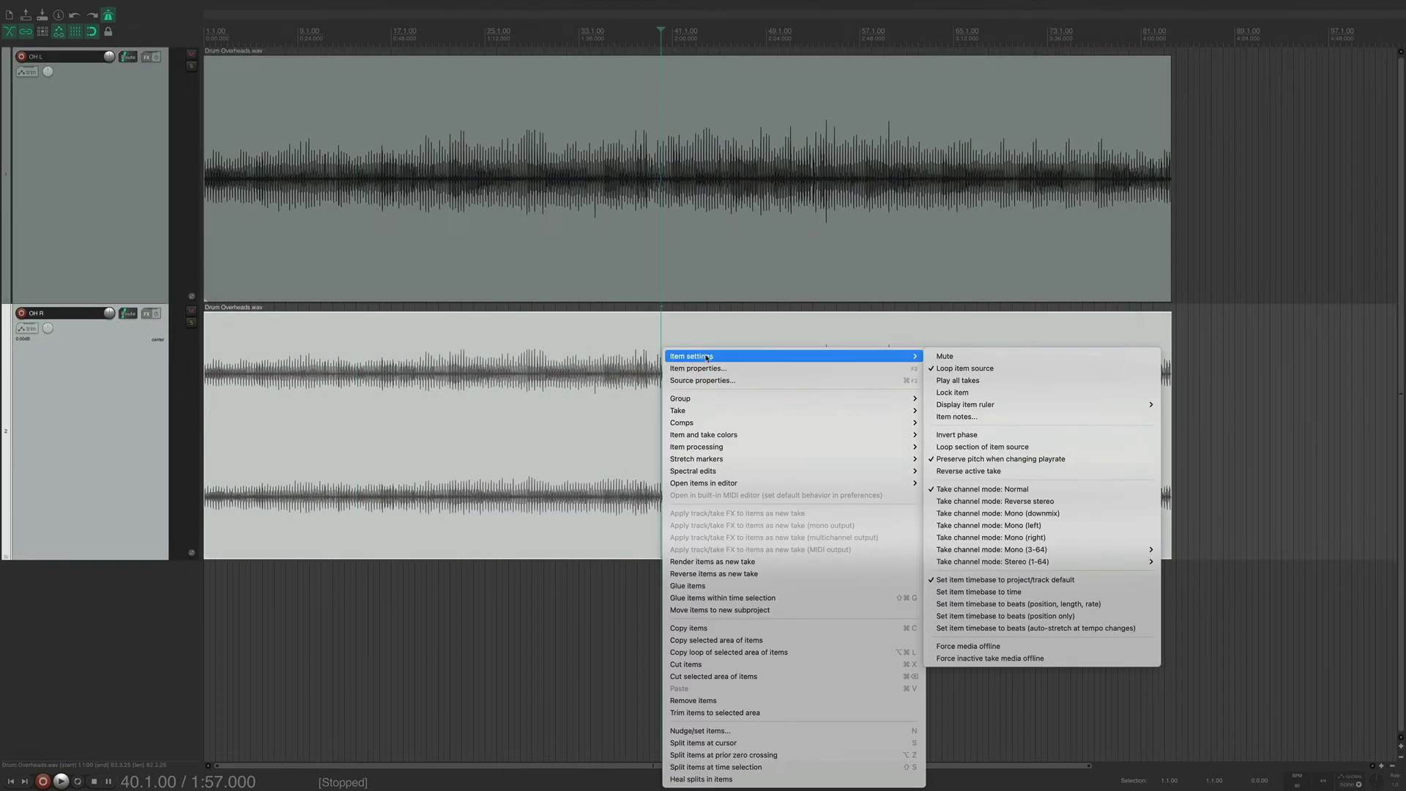
pyautogui.click(996, 538)
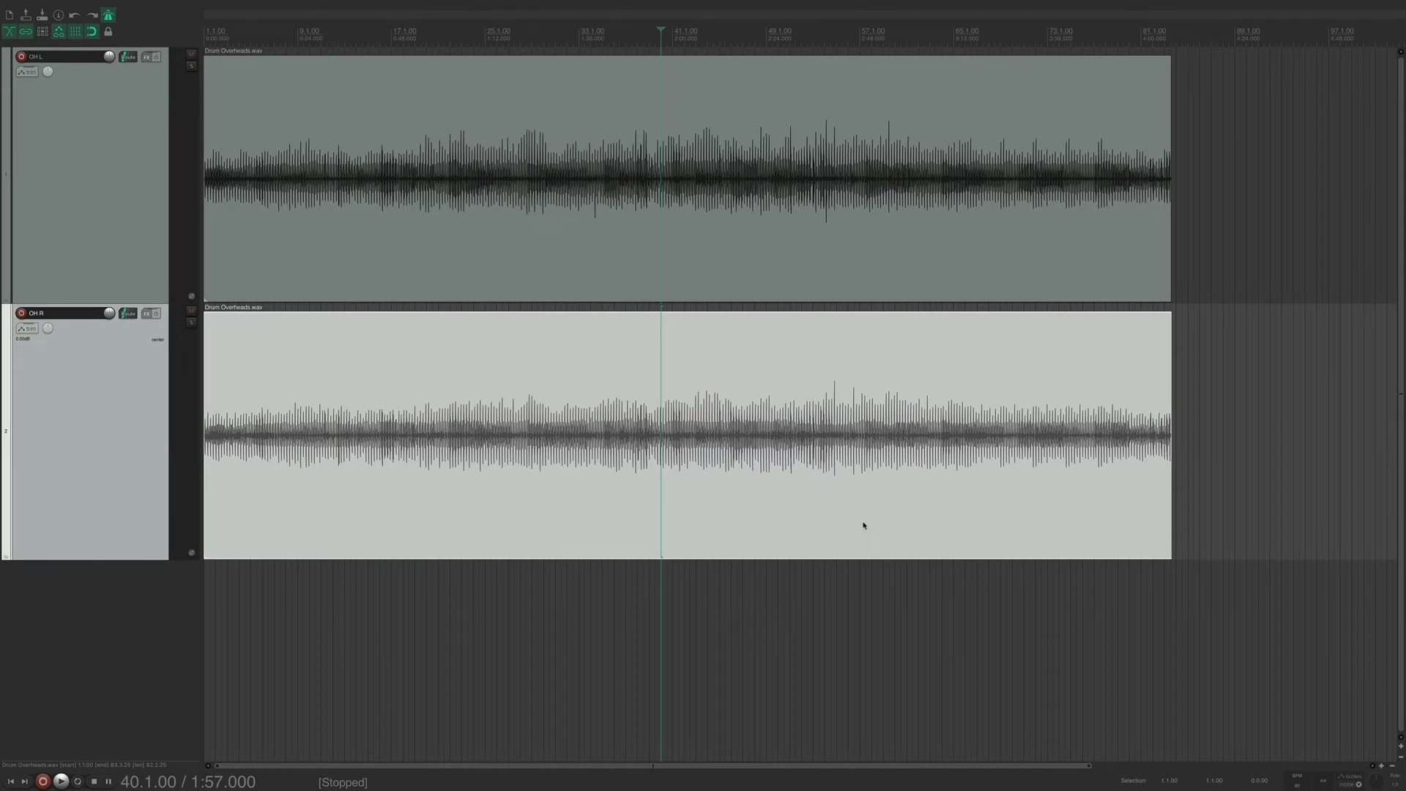
pyautogui.press('super+m')
pyautogui.moveTo(482, 437); pyautogui.dragTo(473, 437)
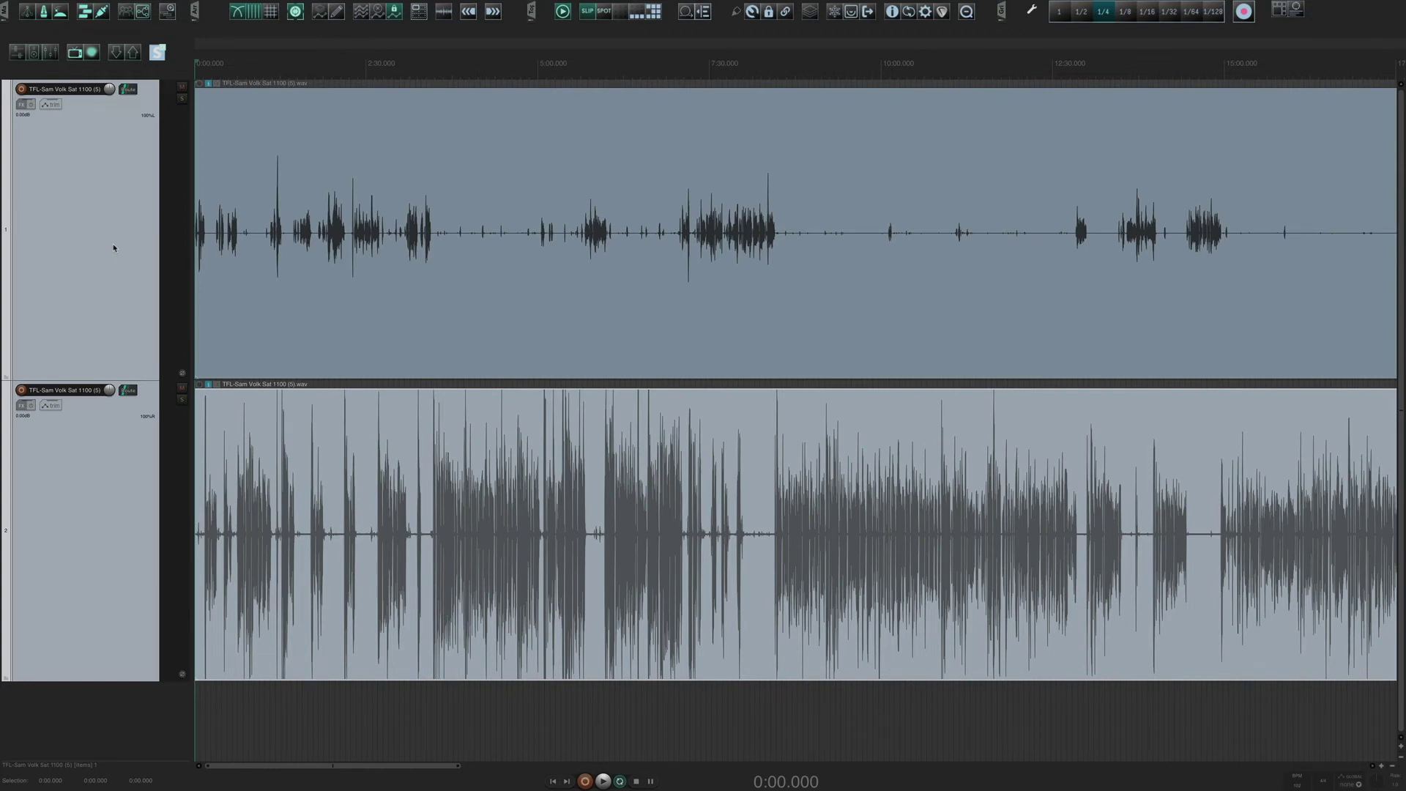
# Step: Open the Mixer for the one-track interview project
pyautogui.press('super+m')
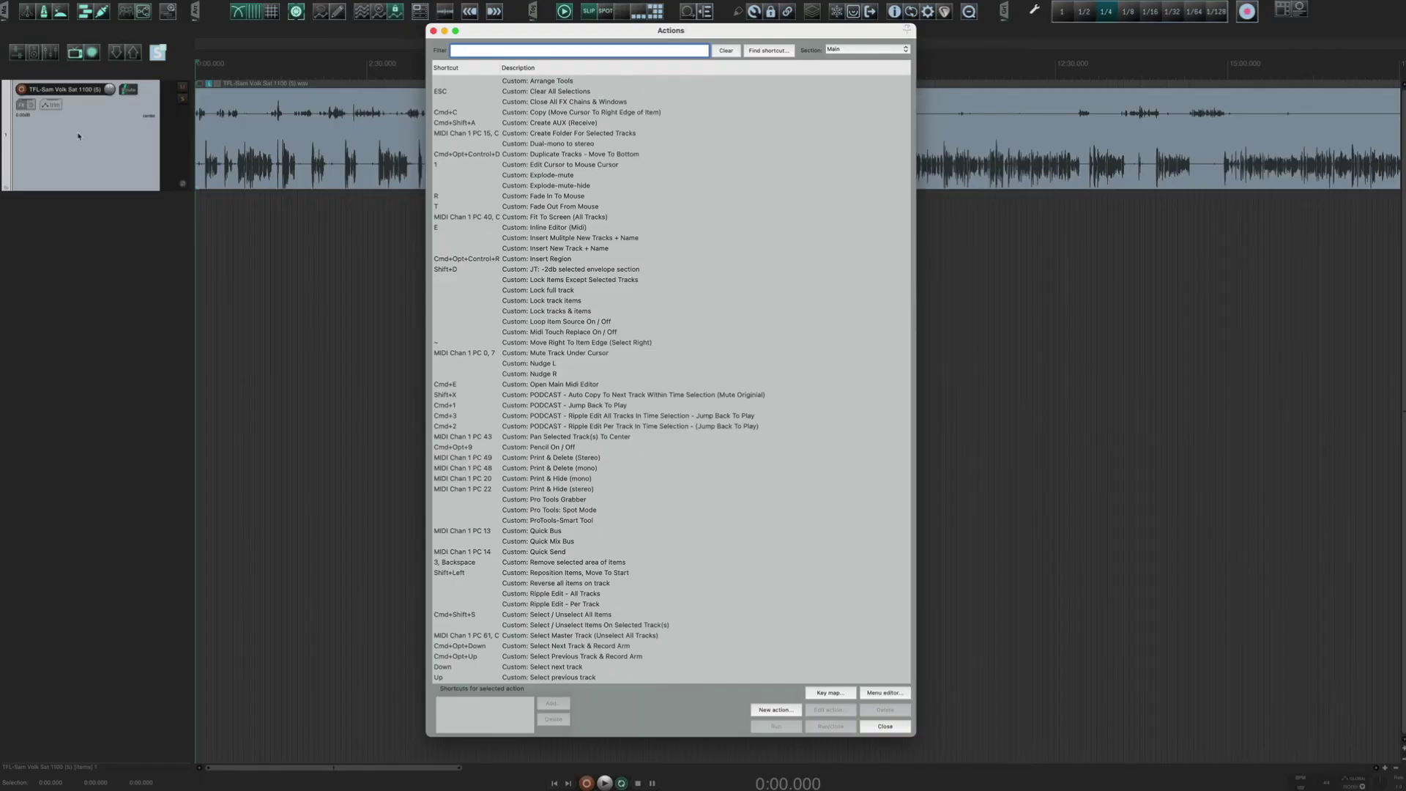
# Step: Filter for 'split to mono' and open the Split into mono custom action for editing
pyautogui.write('split to mono')
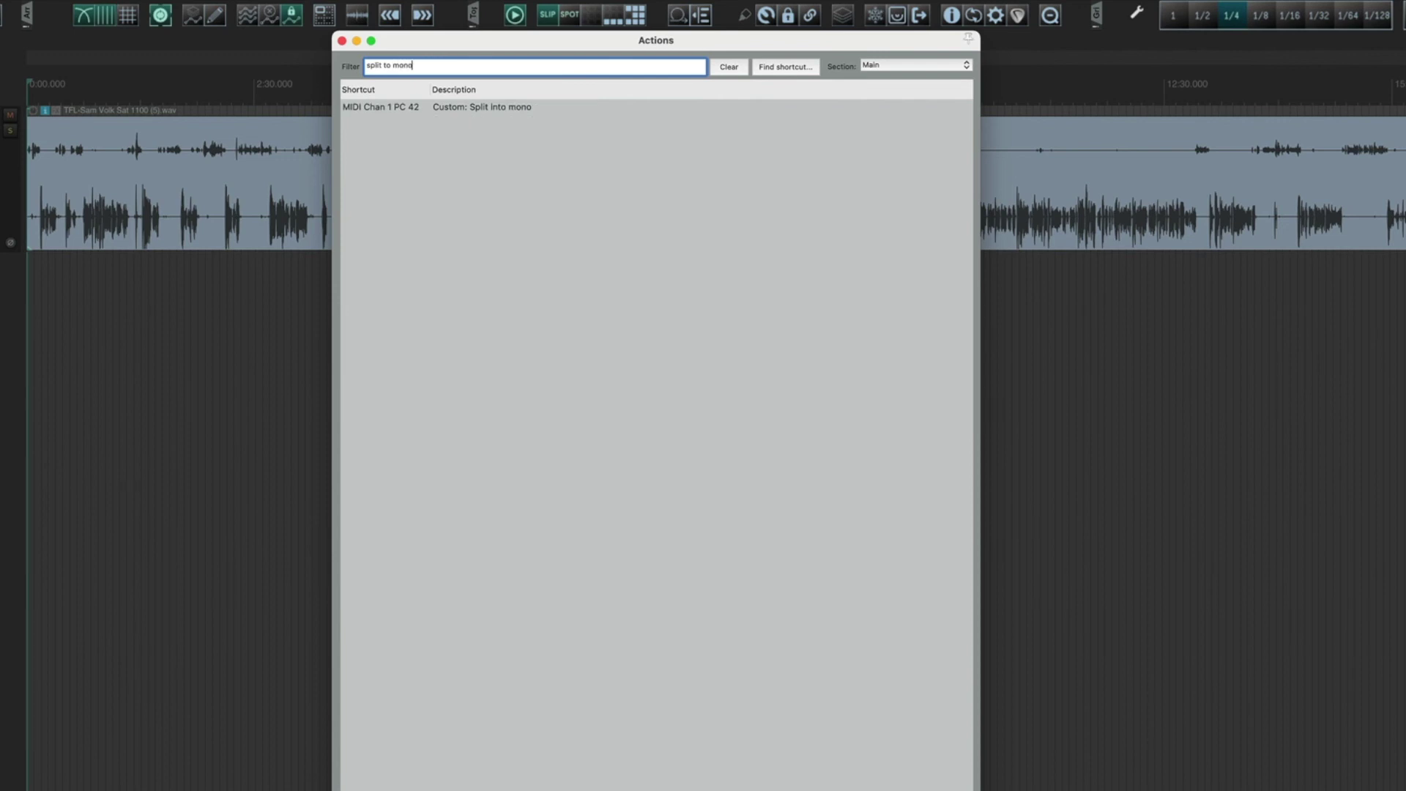
pyautogui.click(477, 110)
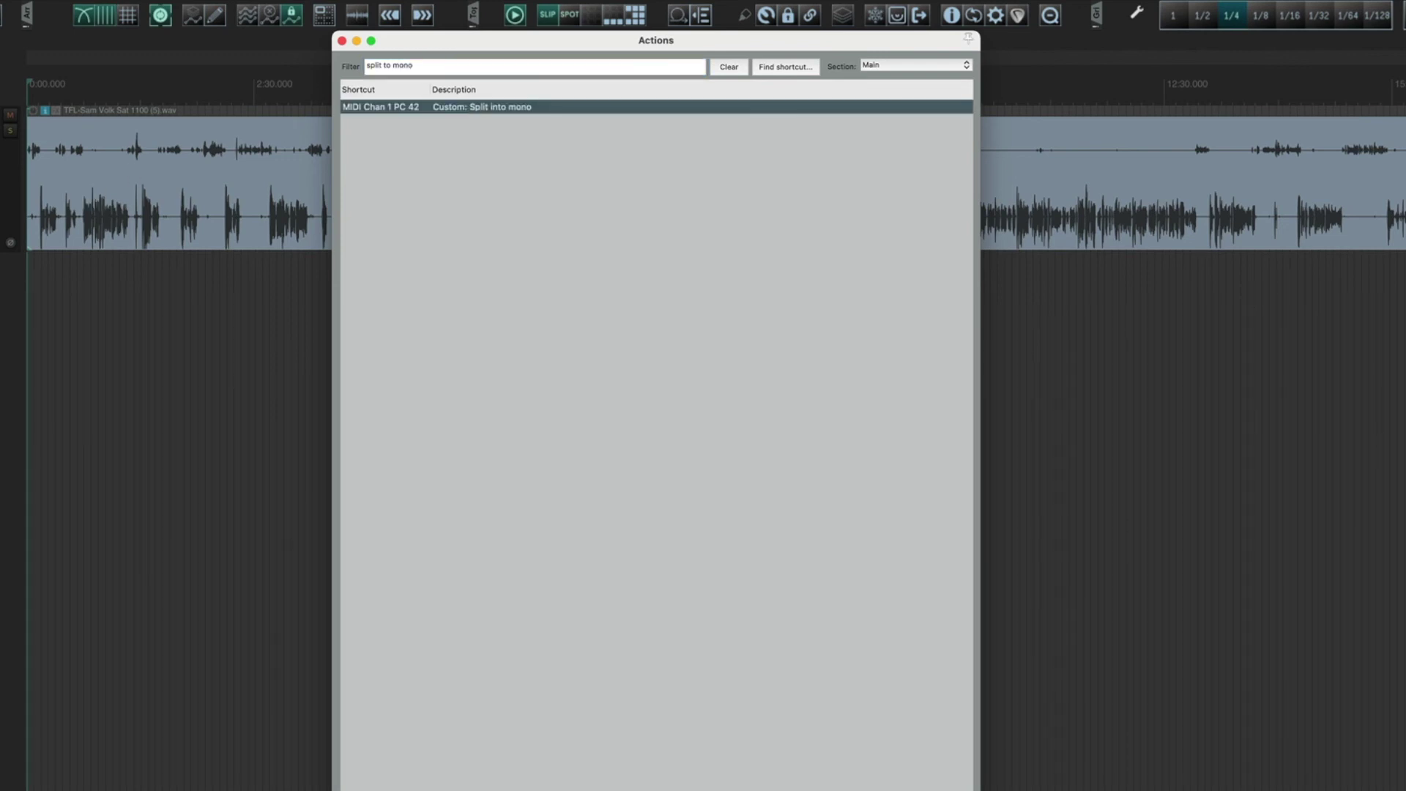
pyautogui.doubleClick(477, 107)
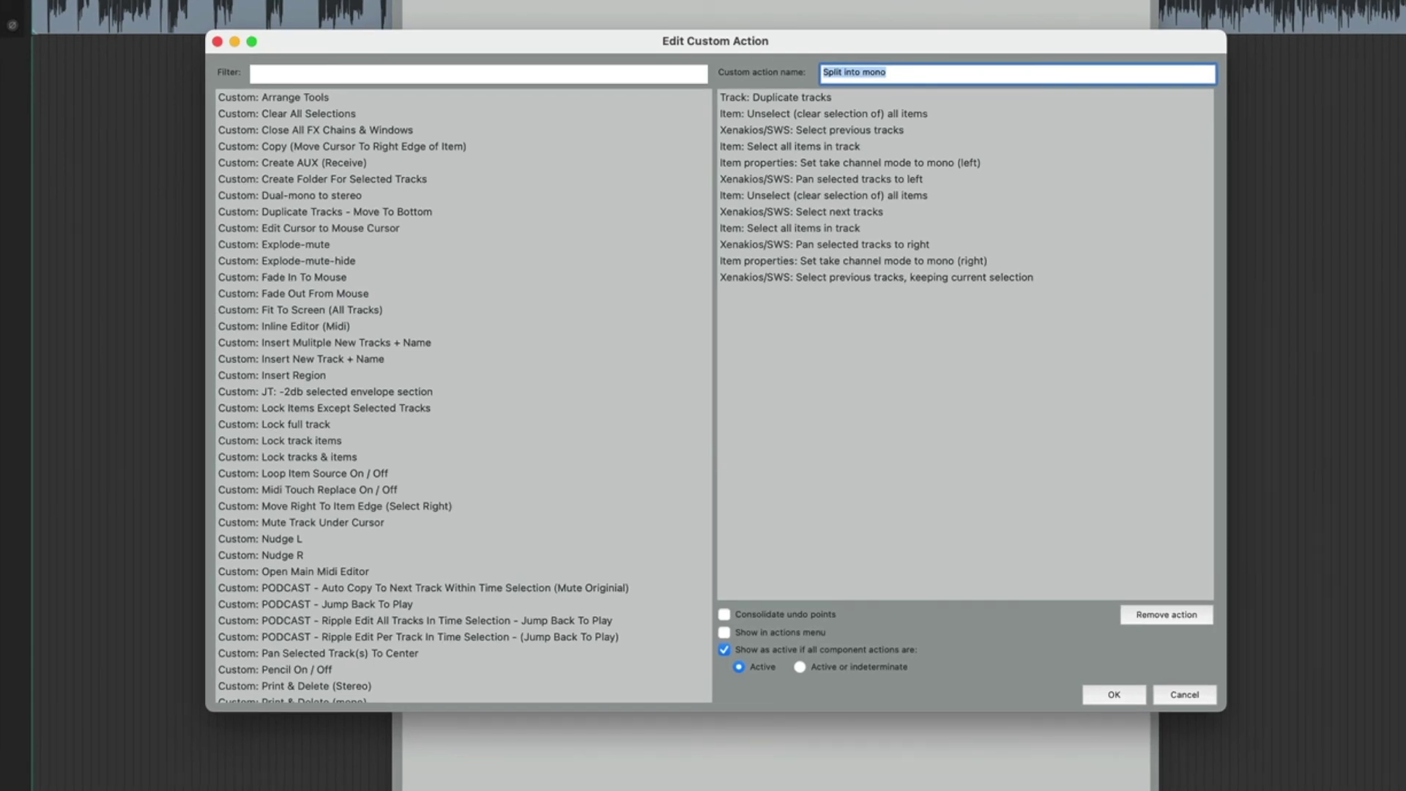
# Step: Append Xenakios/SWS: Rename selected tracks... to the action and save it
pyautogui.click(353, 77)
pyautogui.write('rename')
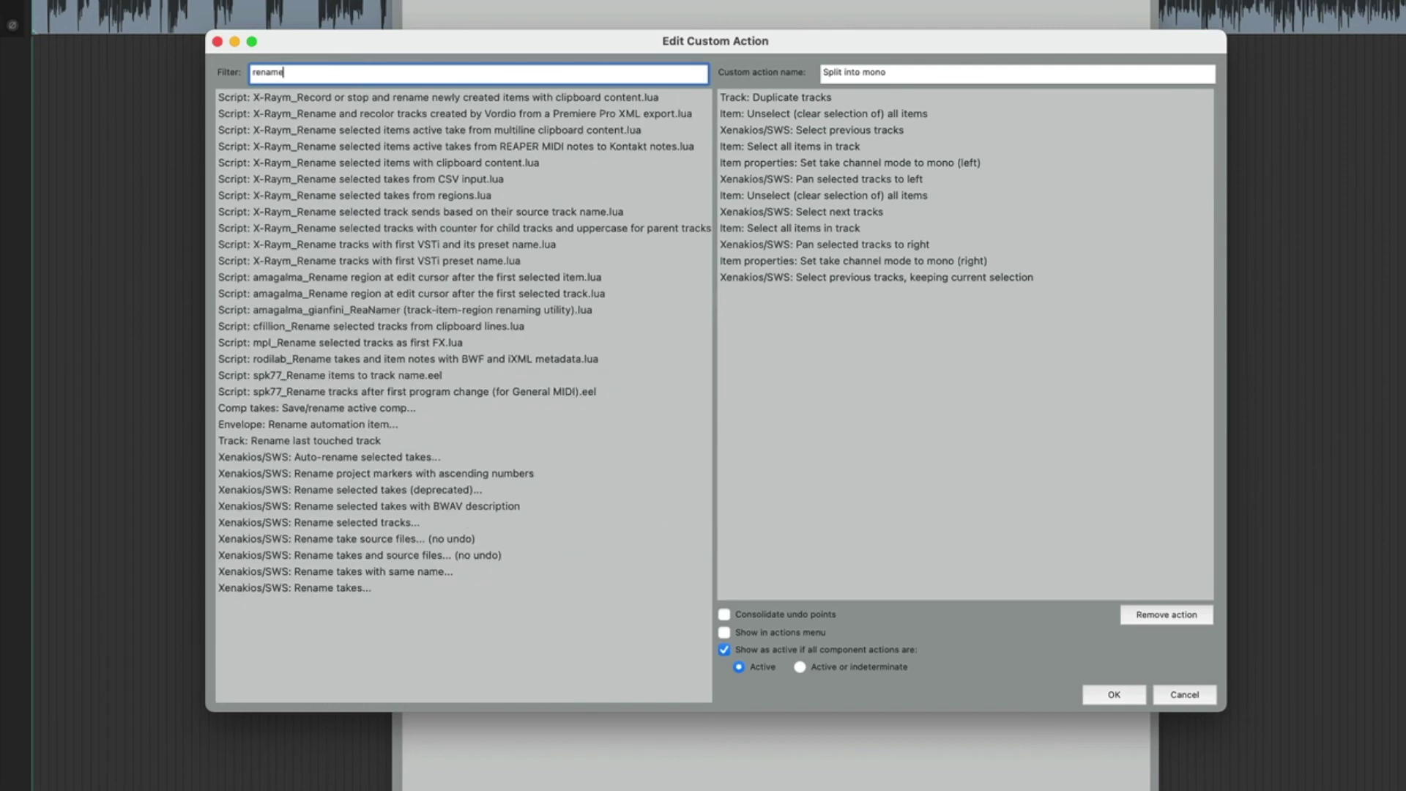
pyautogui.click(370, 507)
pyautogui.moveTo(374, 510); pyautogui.dragTo(732, 447)
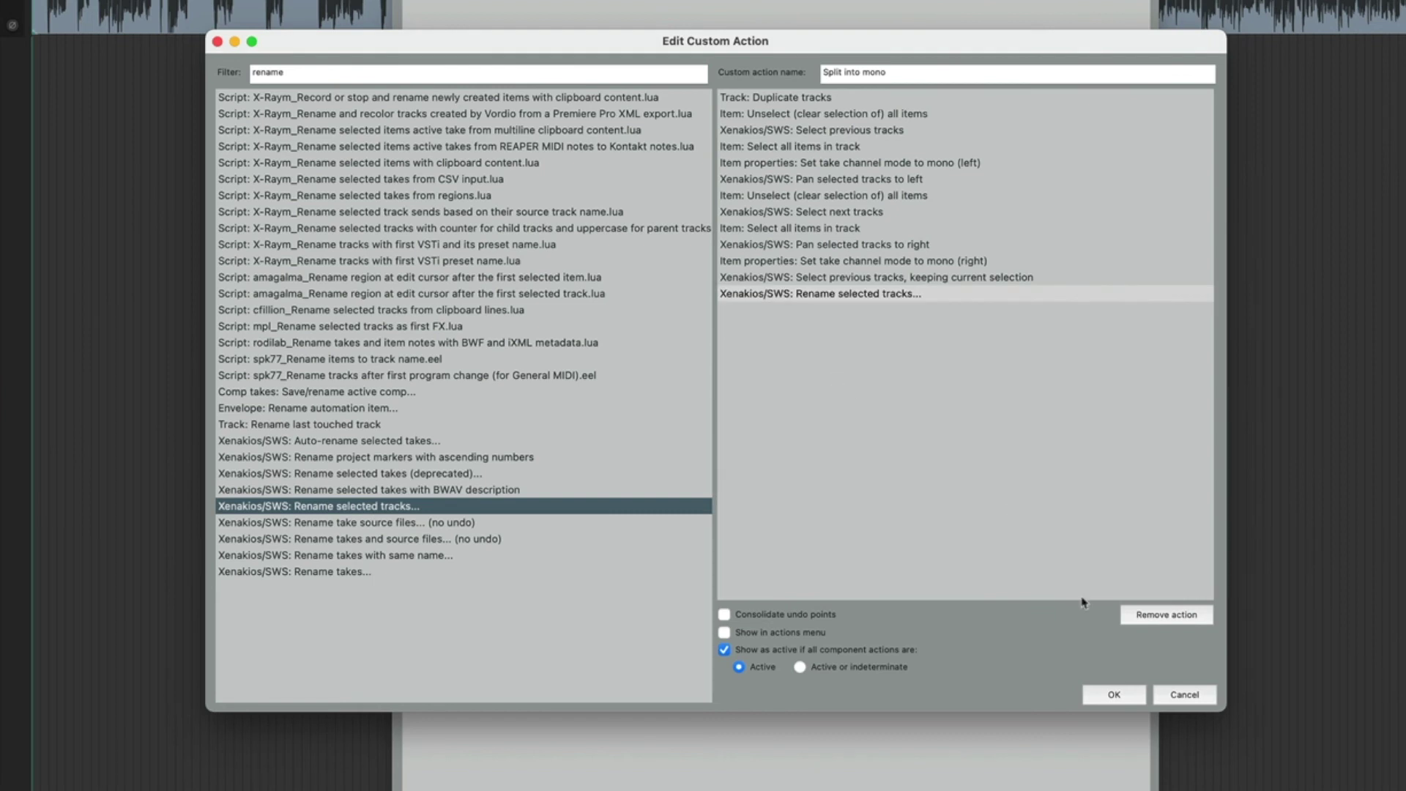
pyautogui.click(1114, 694)
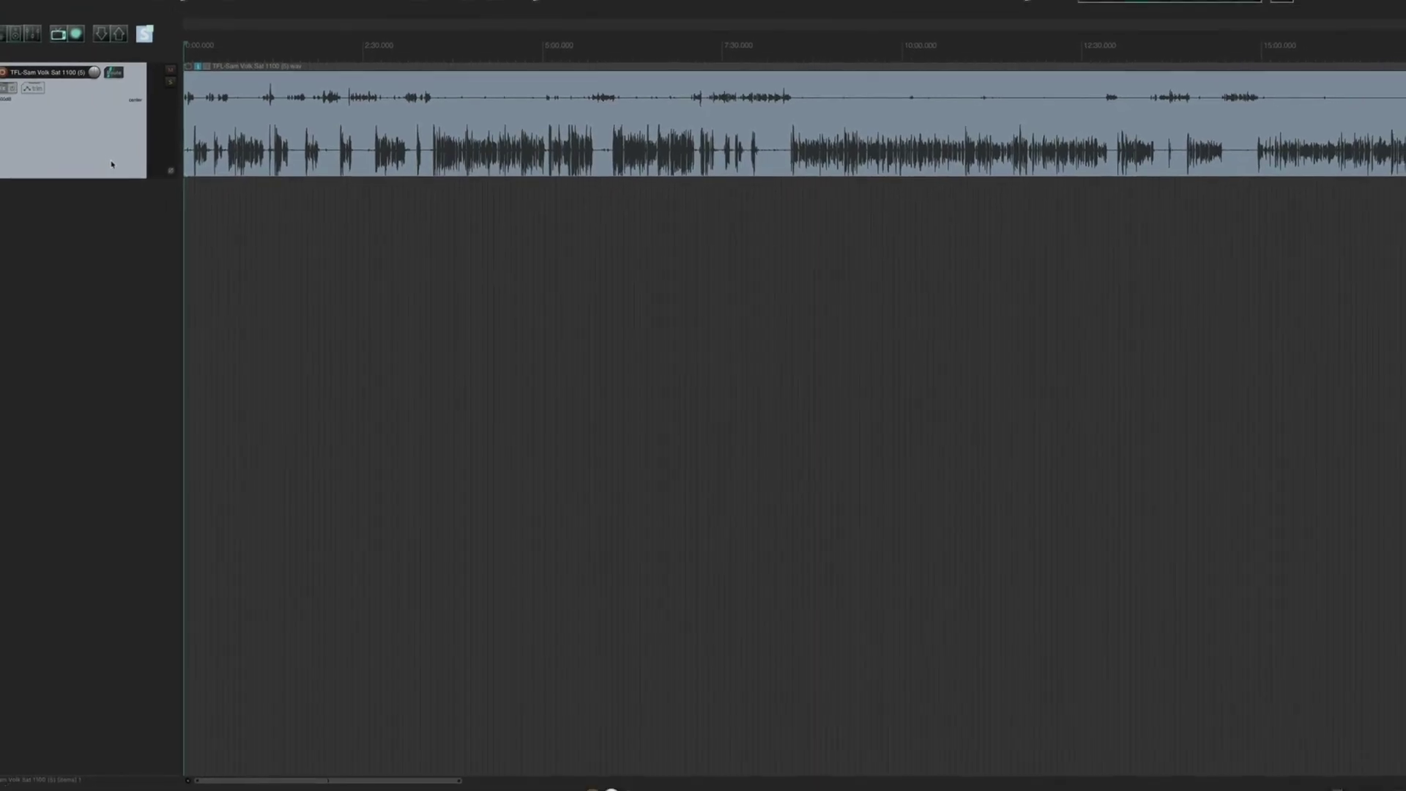
# Step: Run Split into mono with Ctrl+Shift+R and name the two new tracks after the speakers
pyautogui.hotkey('ctrl', 'shift', 'r')
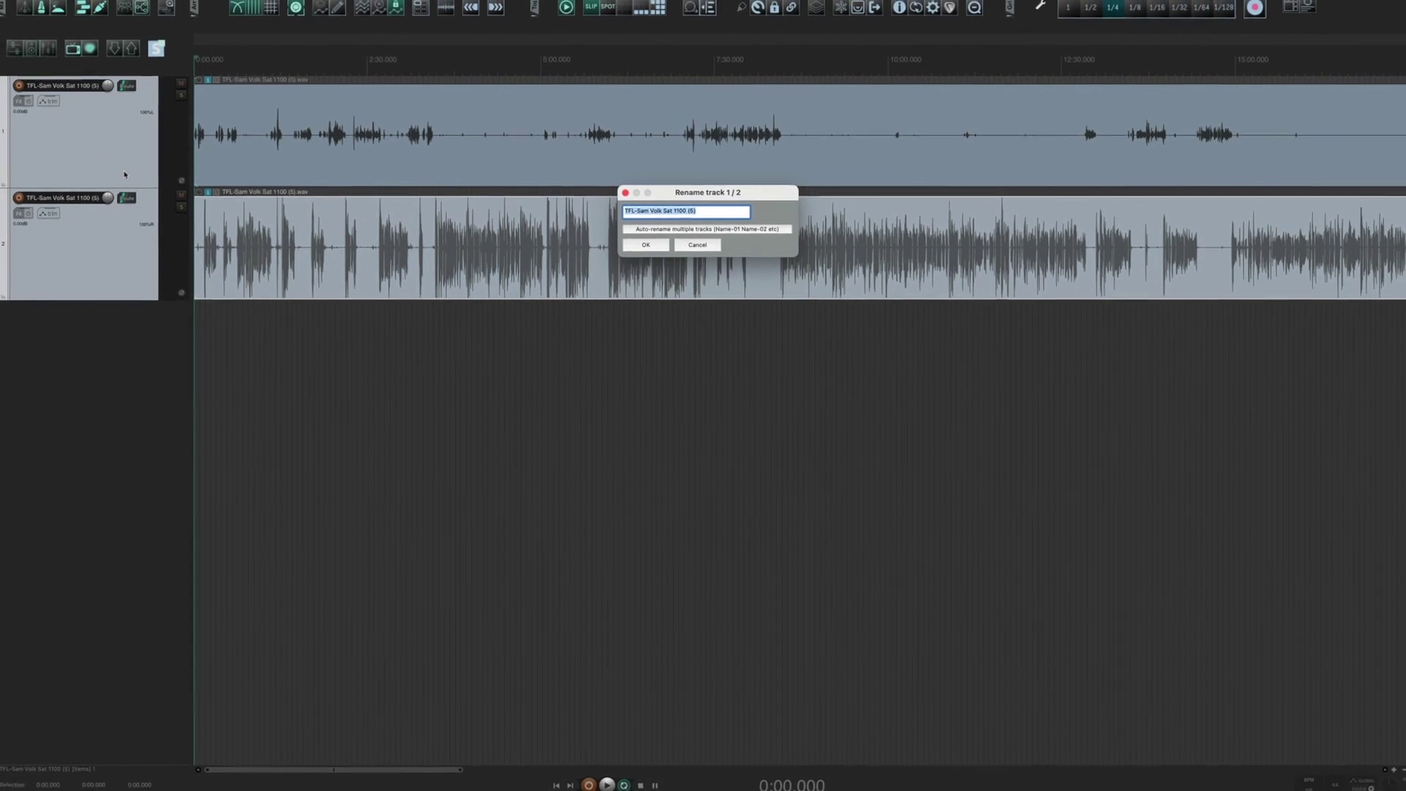
pyautogui.write('Evan')
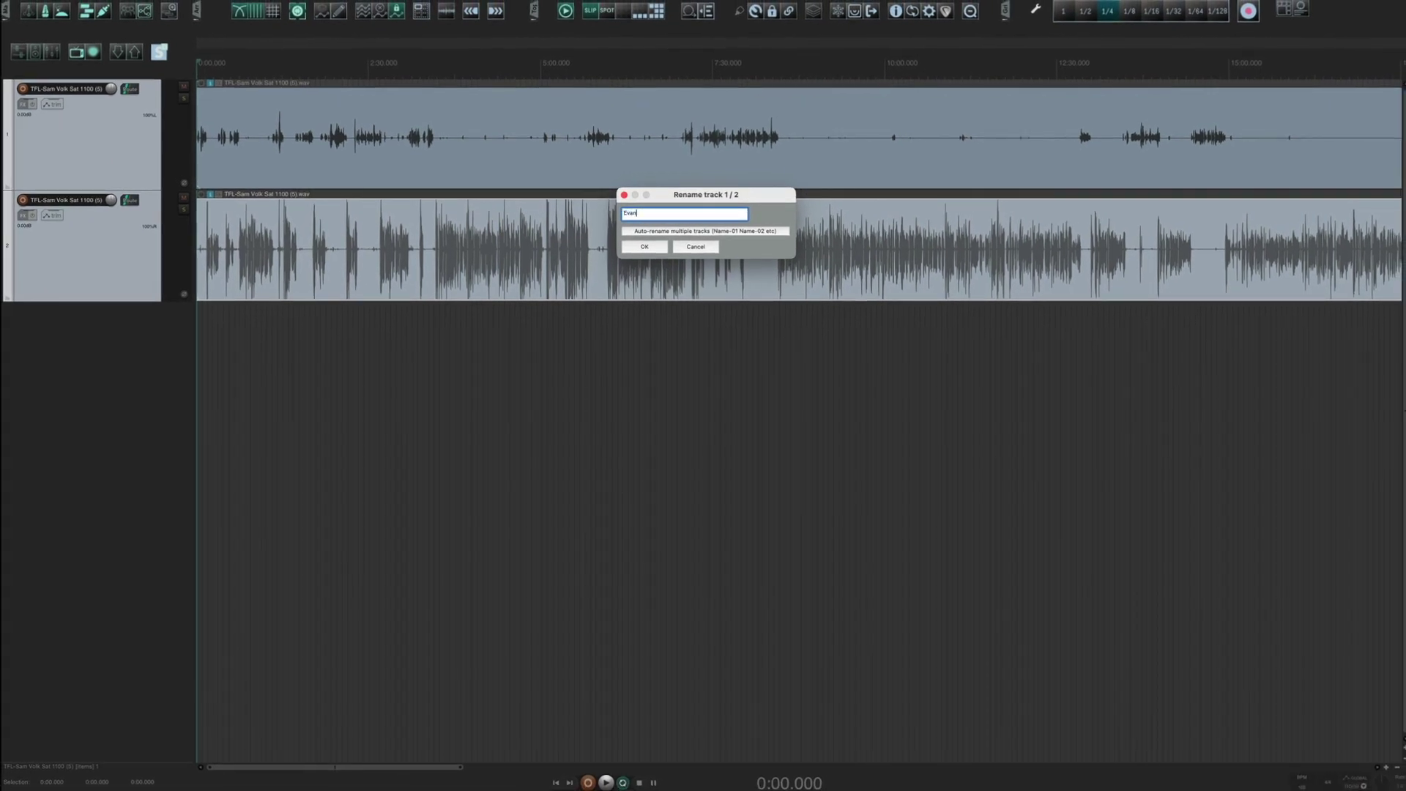
pyautogui.press('Return')
pyautogui.write('Rick')
pyautogui.press('Return')
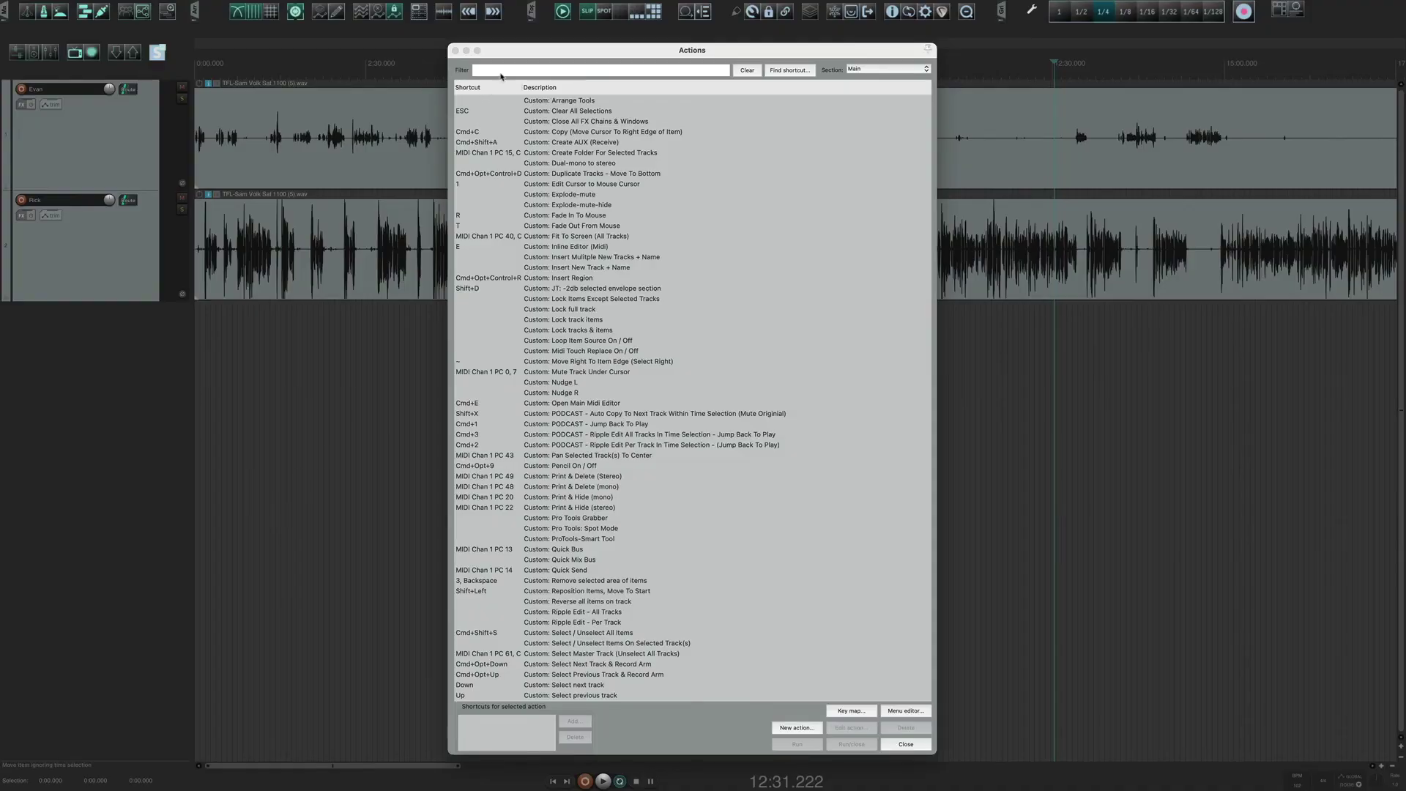
# Step: Filter actions for 'pan select' and open the custom action Pan Selected Track(s) To Center in the editor
pyautogui.write('an select')
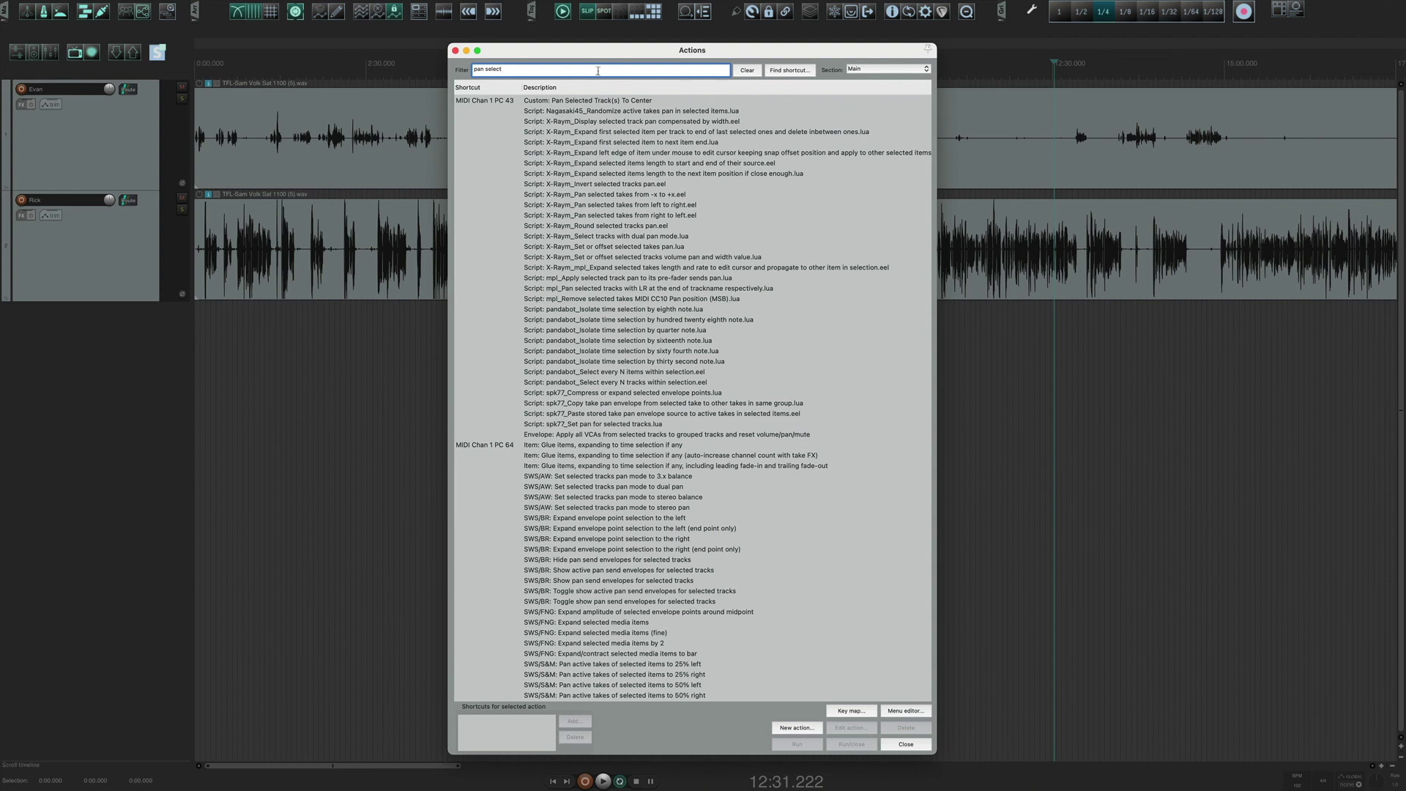
pyautogui.click(591, 100)
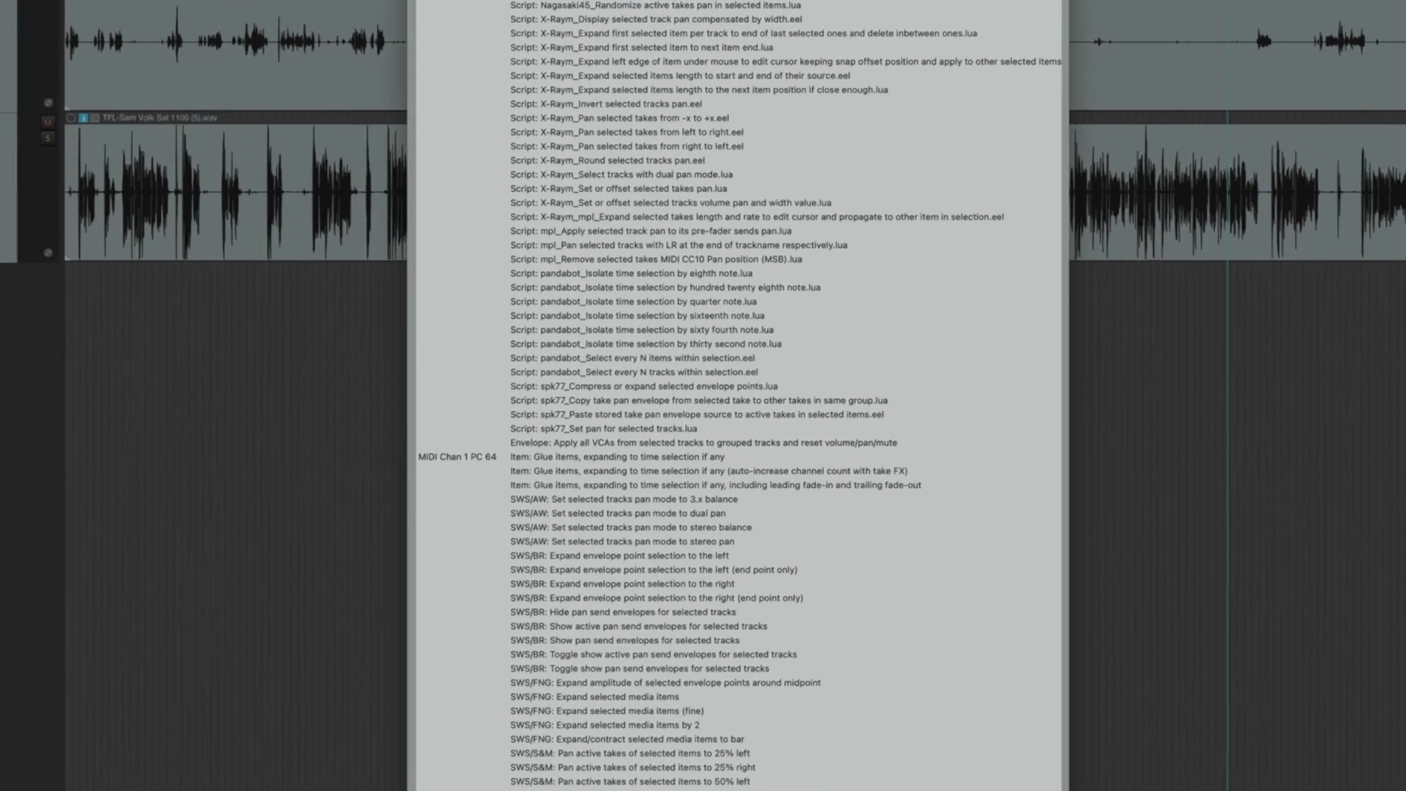
pyautogui.click(851, 728)
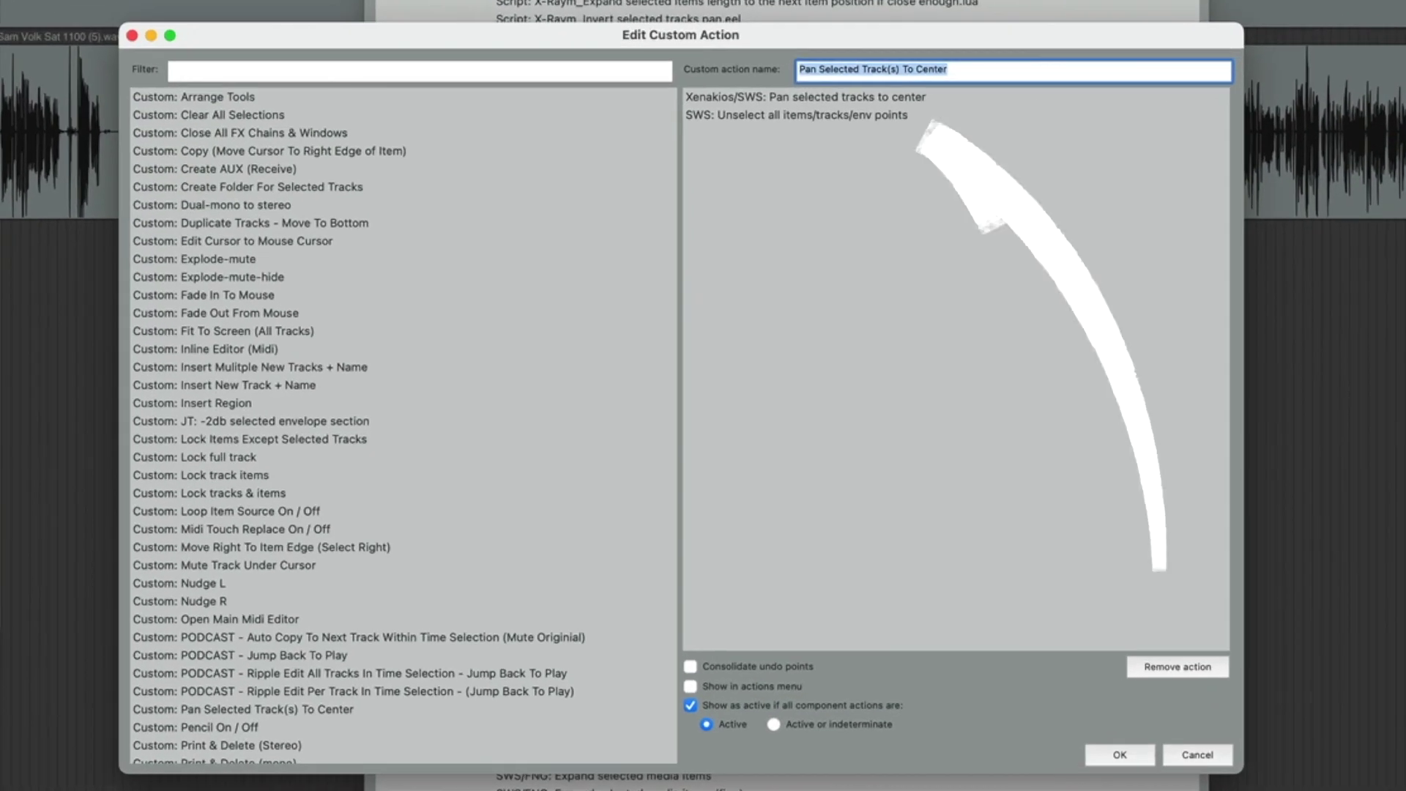